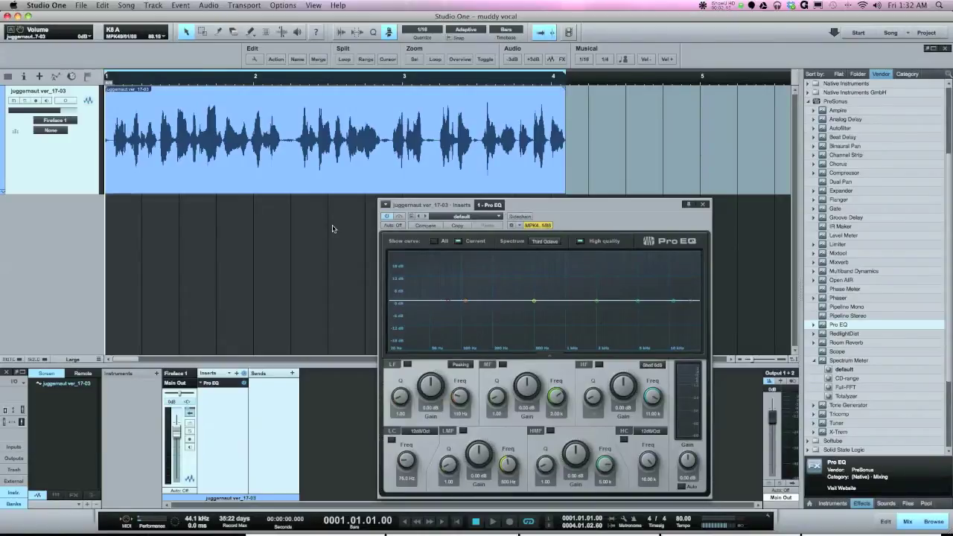
Step: Play the vocal through the flat Pro EQ and examine its frequency spectrum
key("space")
key("space")
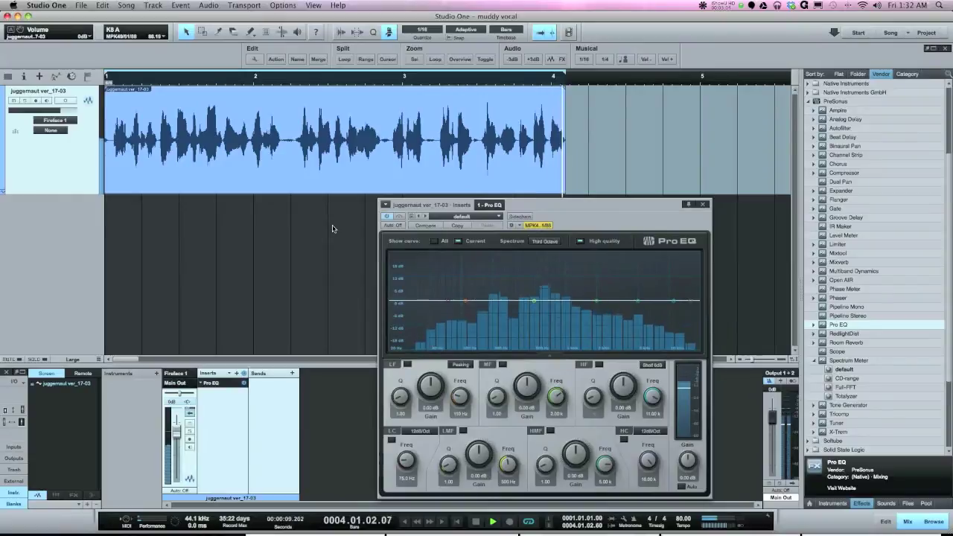
key("space")
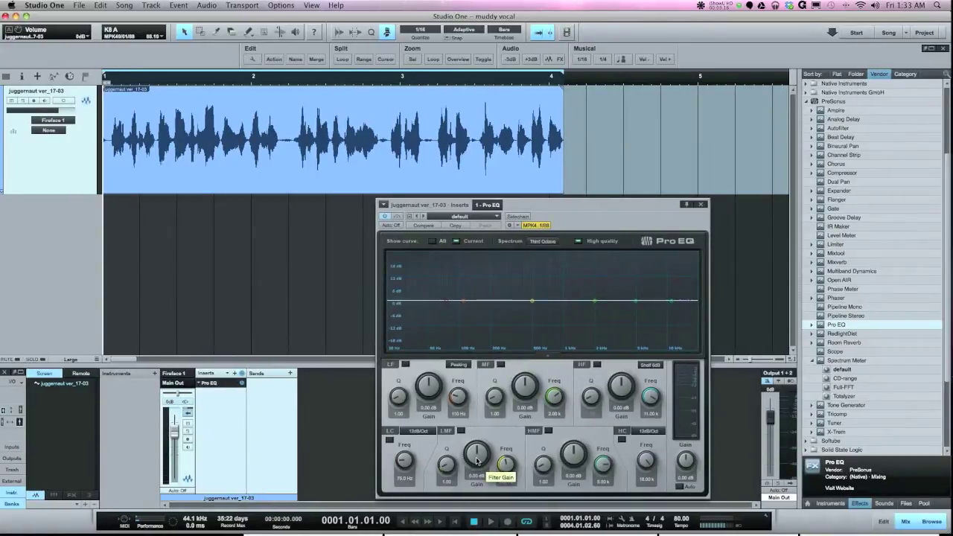
Step: Boost the LMF band to about 23.5 dB at 500 Hz and narrow its Q to about 13.3
mouse_move(476, 460)
left_mouse_down()
mouse_move(477, 443)
mouse_move(475, 468)
left_mouse_up()
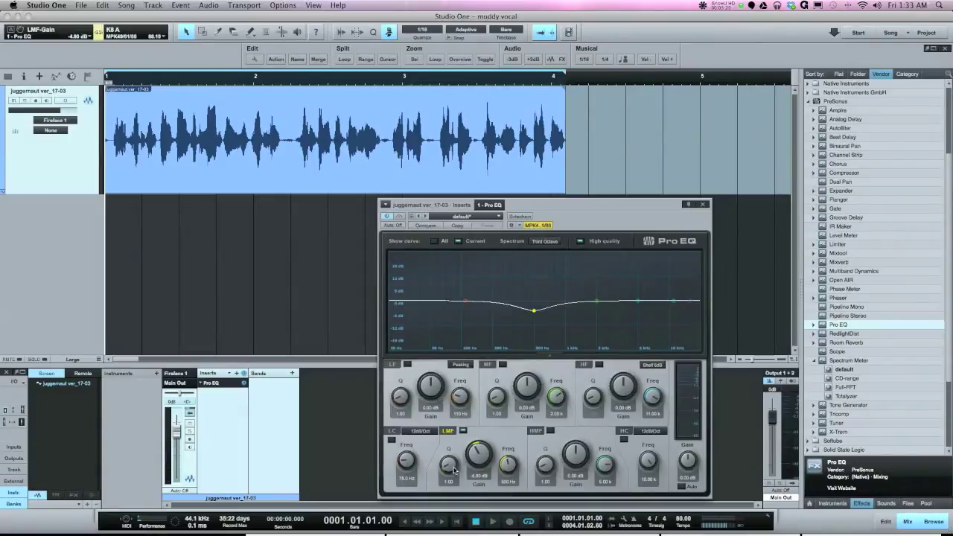
left_click_drag(476, 465, 476, 433)
mouse_move(447, 465)
left_mouse_down()
mouse_move(449, 439)
mouse_move(451, 483)
mouse_move(448, 453)
left_mouse_up()
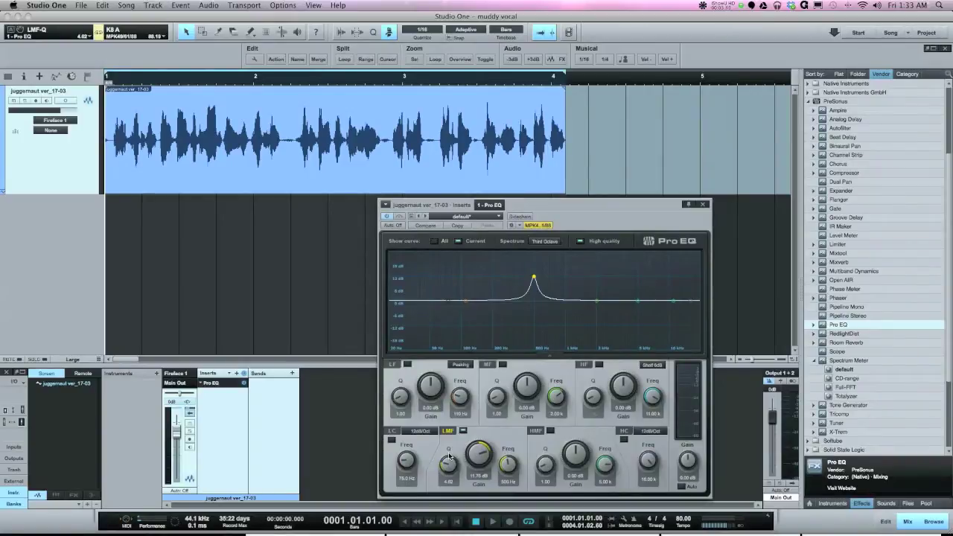
left_click_drag(474, 457, 472, 435)
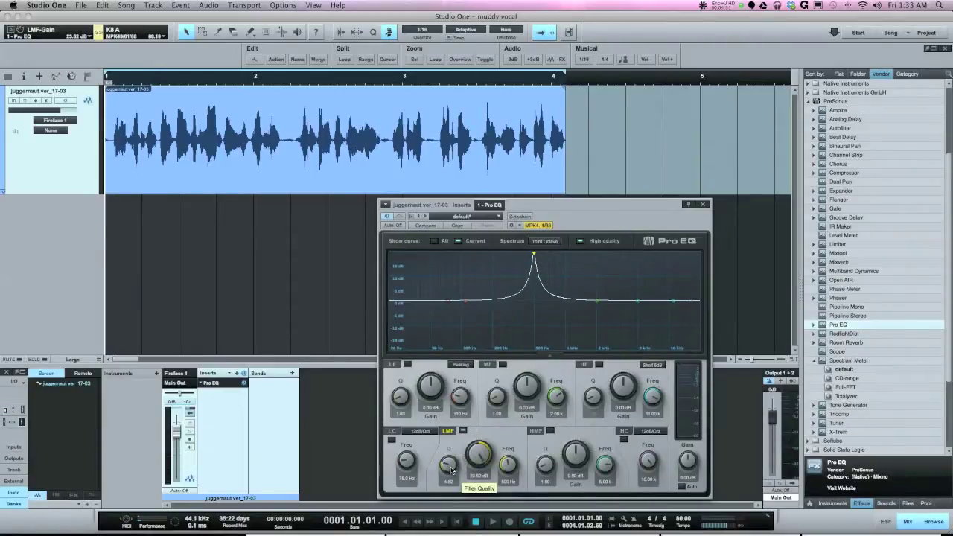
left_click_drag(452, 470, 446, 441)
Step: Move the narrow LMF band to about 260 Hz and turn its boost into a cut of about 4 dB
left_click_drag(508, 465, 480, 521)
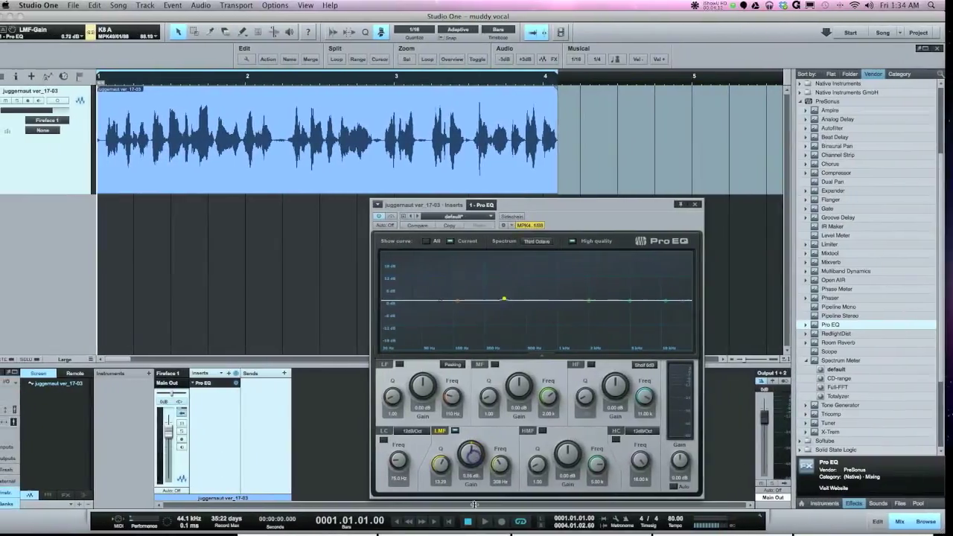
left_click_drag(476, 457, 477, 444)
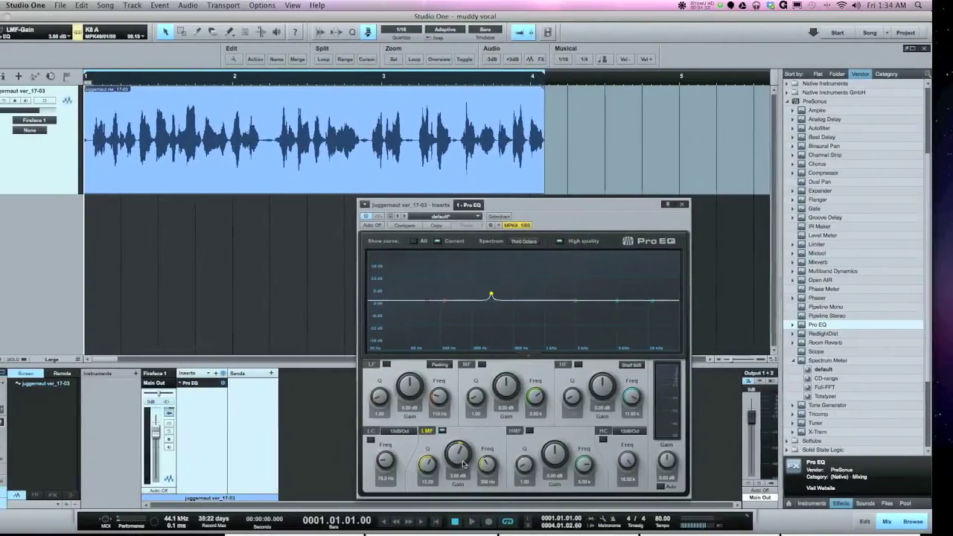
left_click_drag(451, 456, 477, 468)
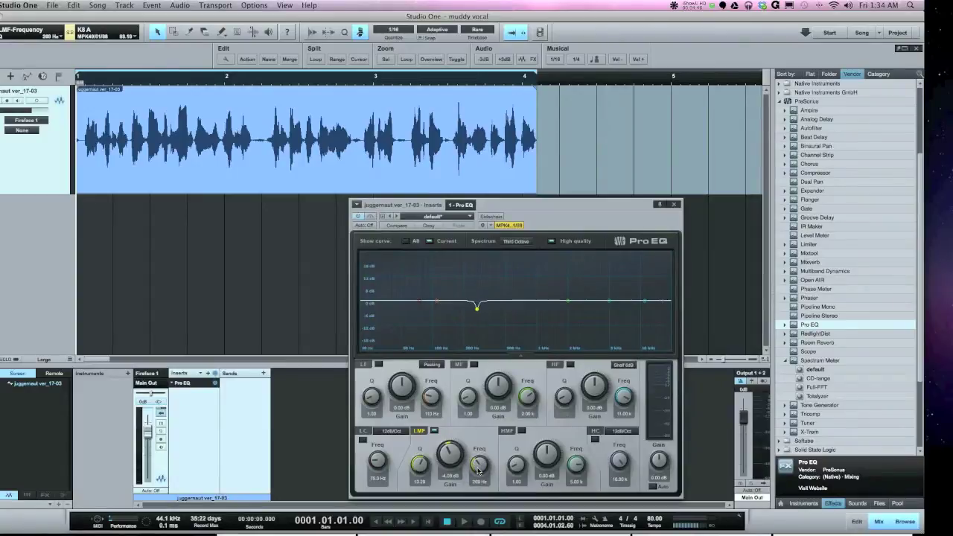
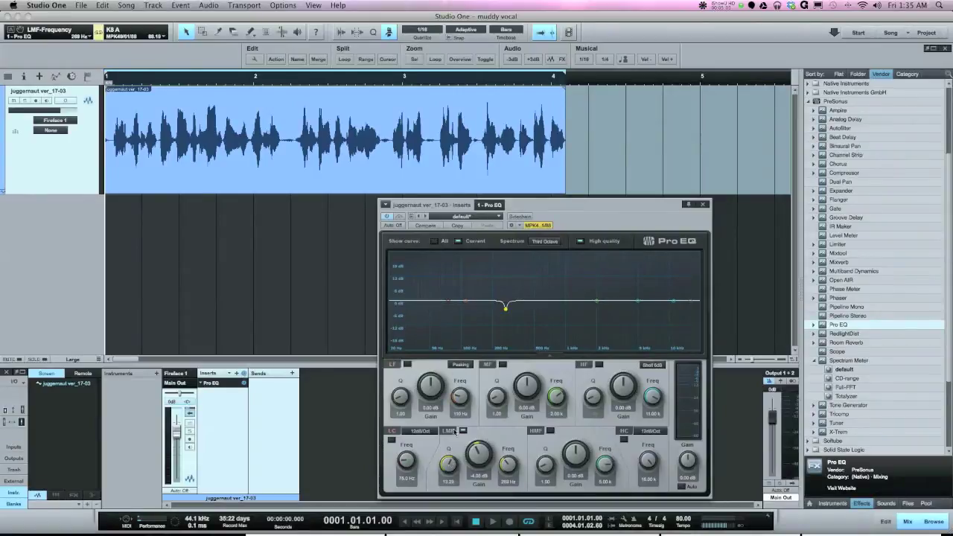
Step: Play the vocal with the LMF band switched on and off to compare the sound
left_click(390, 441)
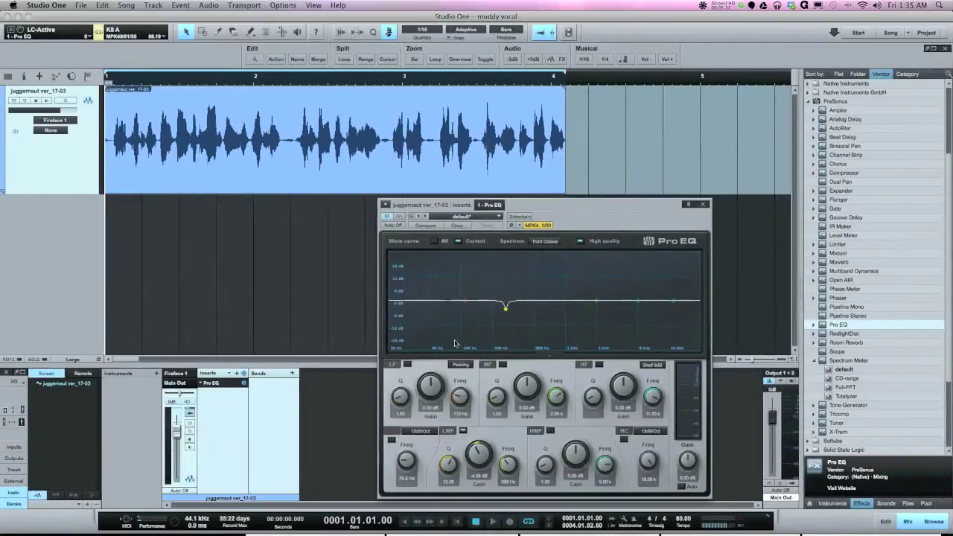
key("space")
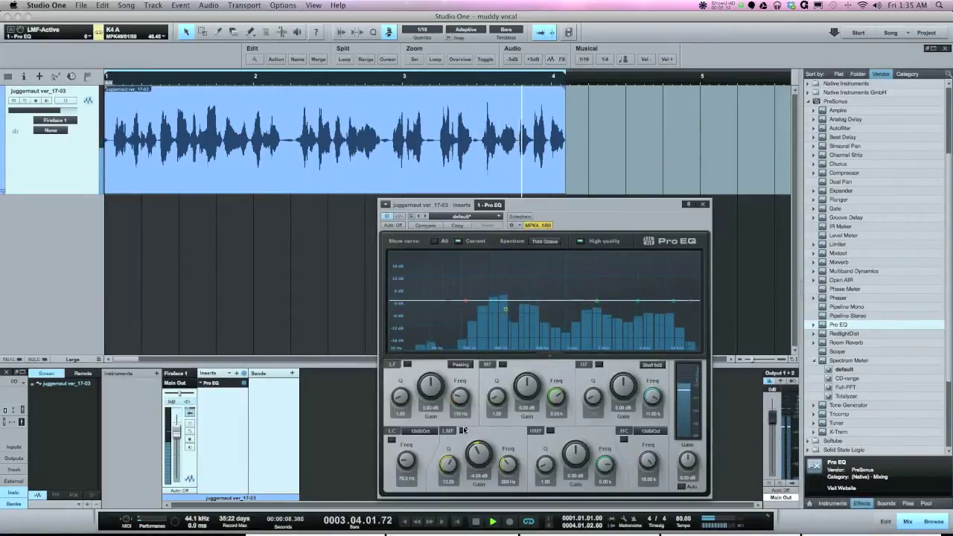
key("space")
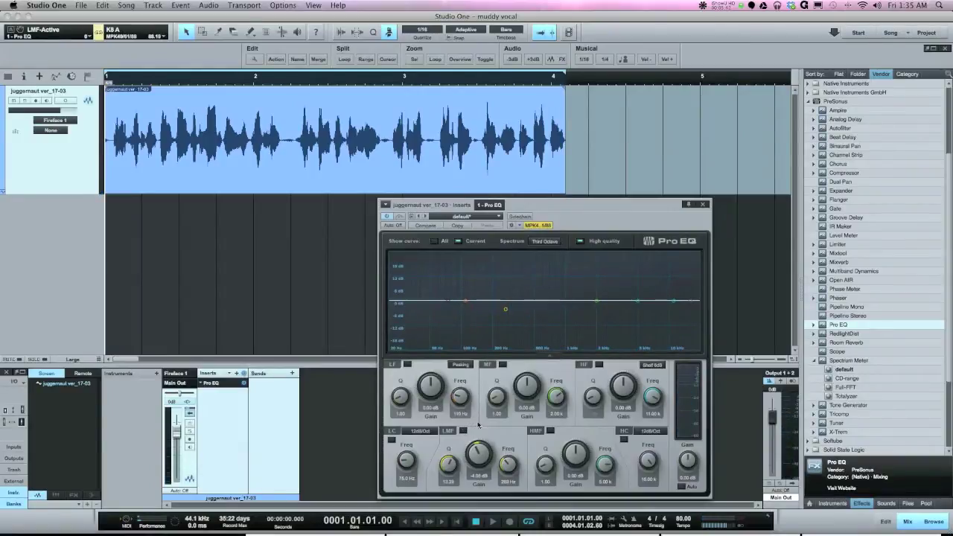
Step: Reactivate the LMF band at 251 Hz with a Q of about 4 and -3.00 dB gain, and audition the vocal
left_click_drag(506, 460, 478, 459)
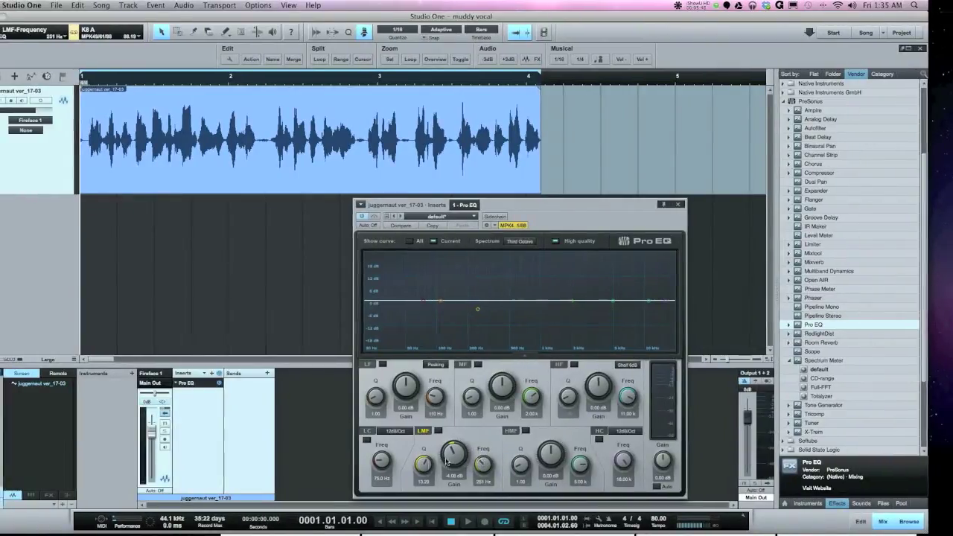
left_click_drag(448, 468, 447, 466)
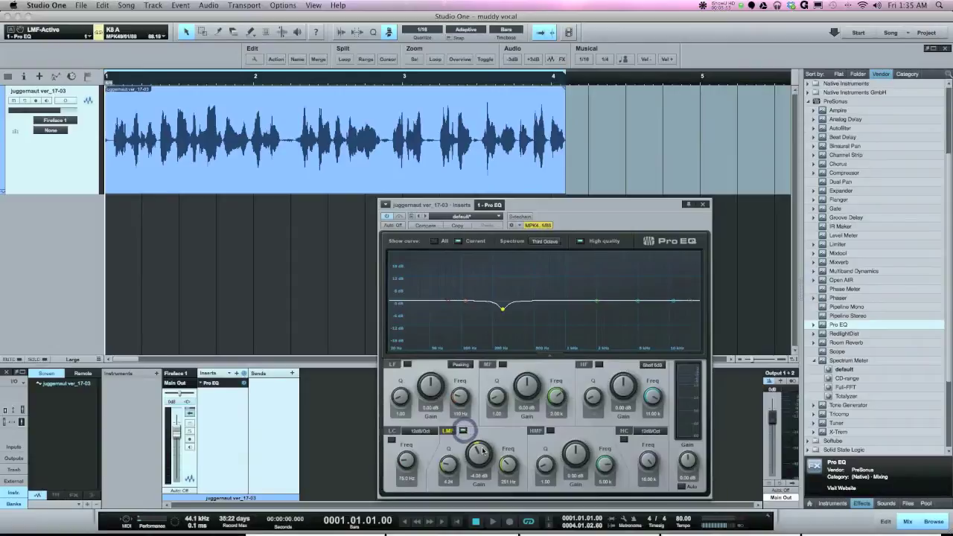
left_click_drag(482, 450, 480, 447)
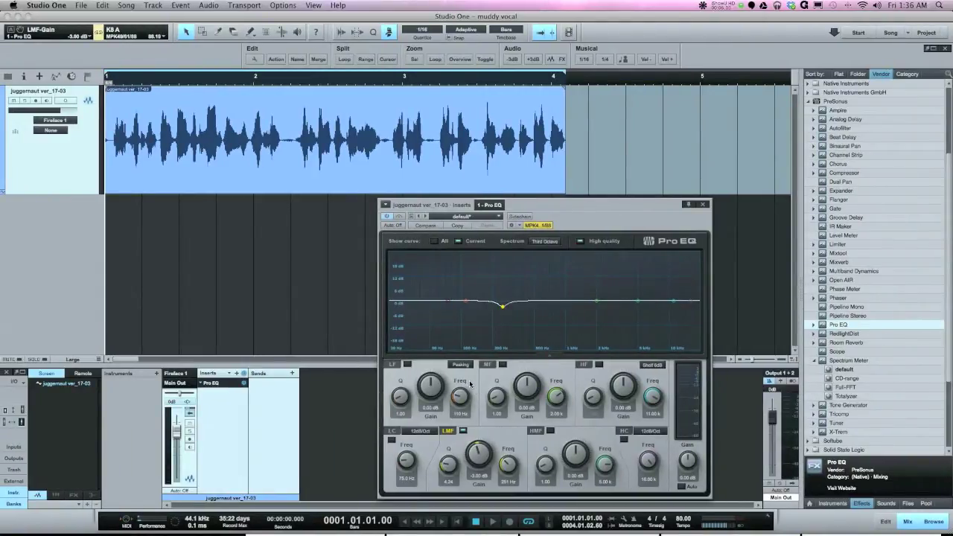
key("space")
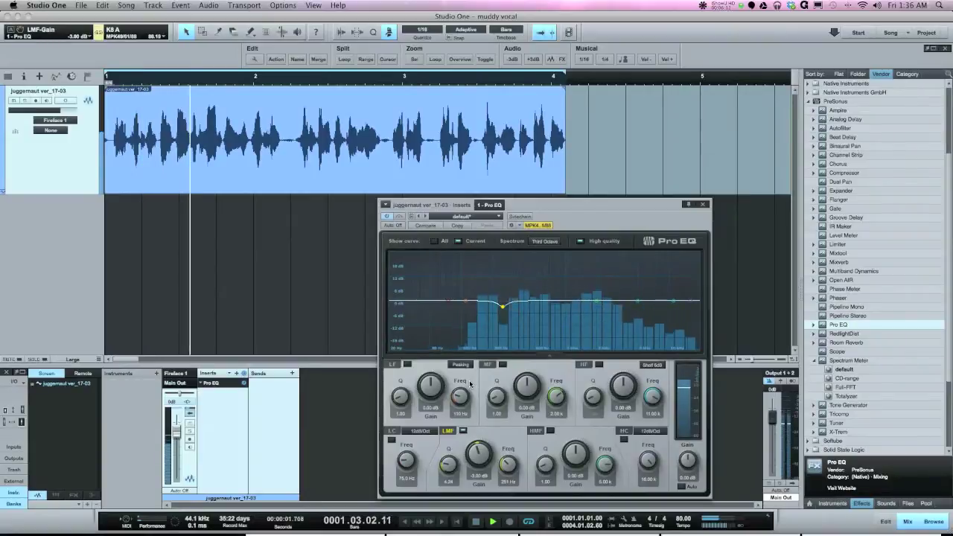
key("space")
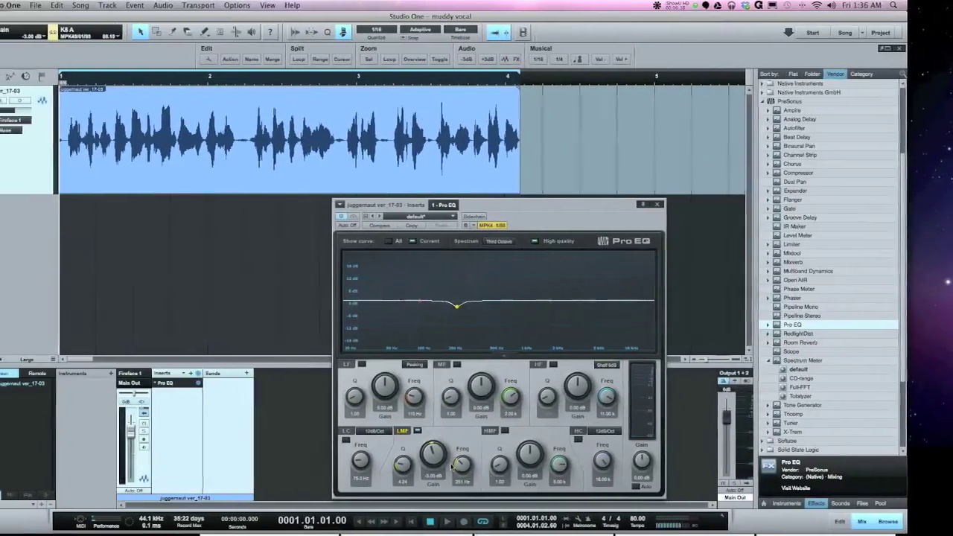
Step: Lower the LMF frequency to 204 Hz and audition the vocal with the shifted cut
scroll(477, 467, "down", 2)
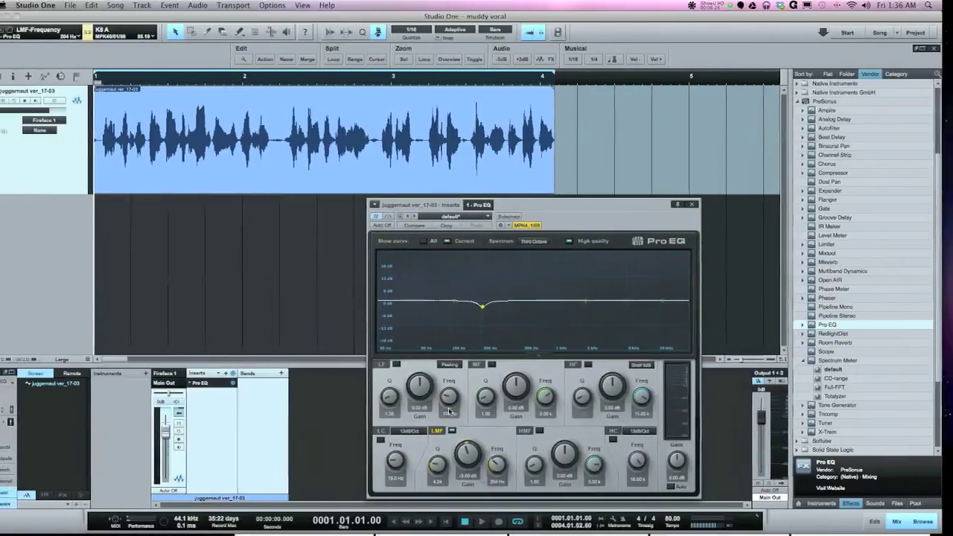
key("space")
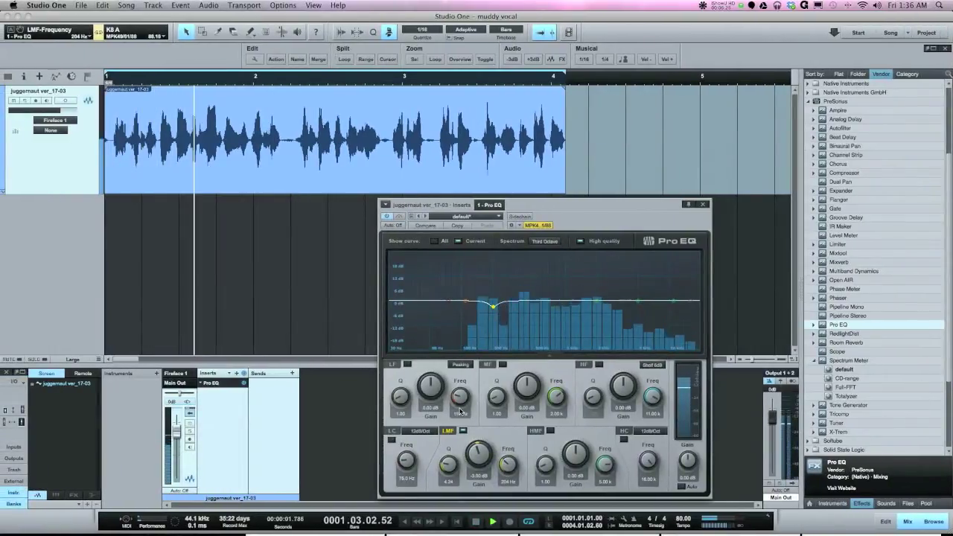
key("space")
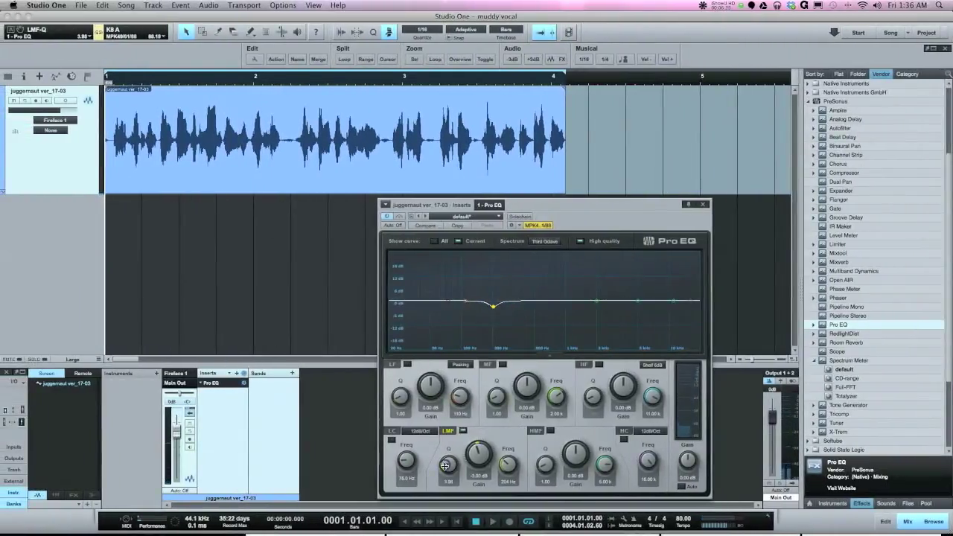
Step: Widen the LMF band to a Q of about 2.55 and raise its frequency to 251 Hz during playback
left_click_drag(444, 466, 444, 469)
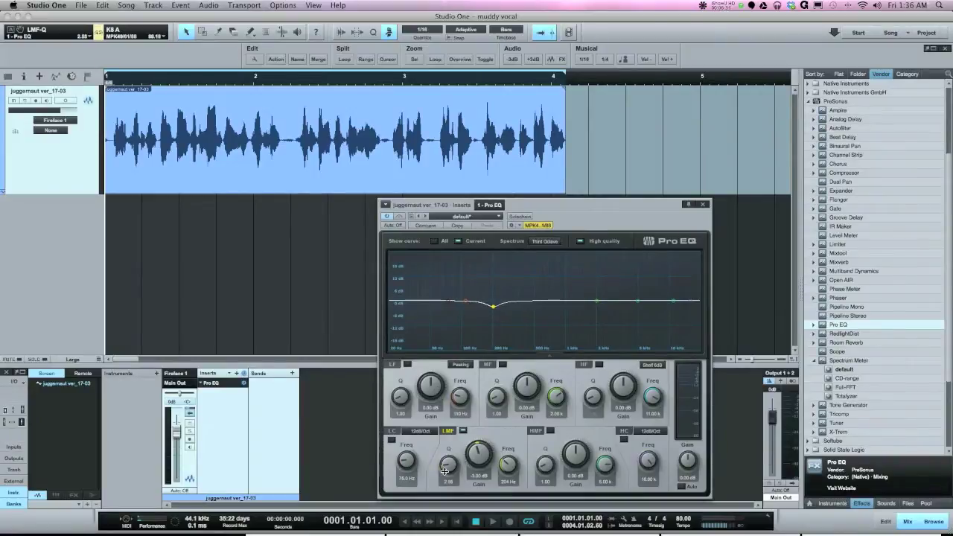
key("space")
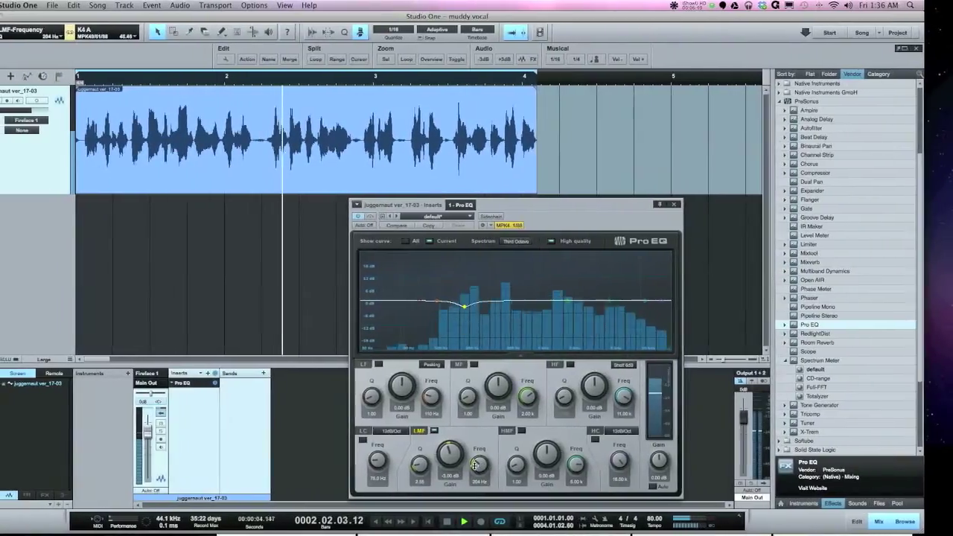
left_click_drag(473, 466, 477, 463)
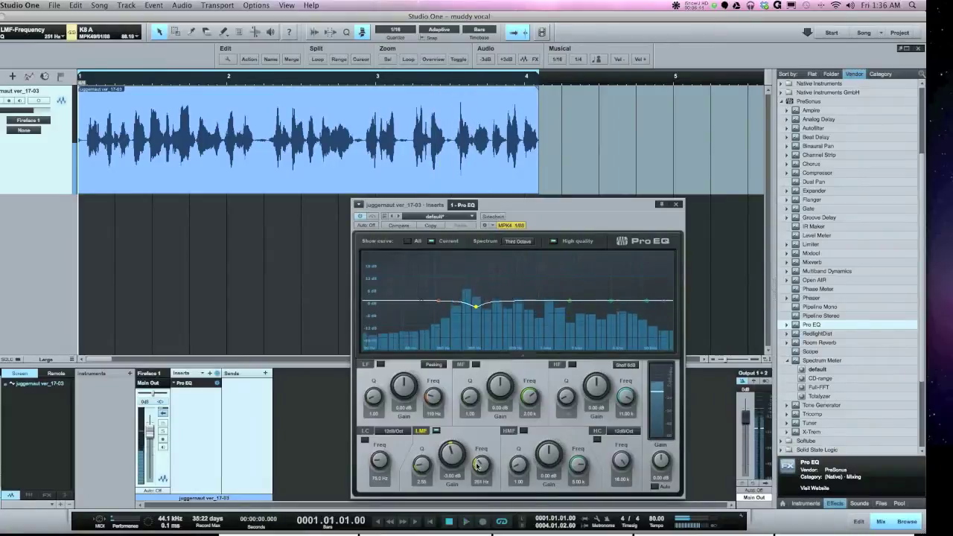
key("space")
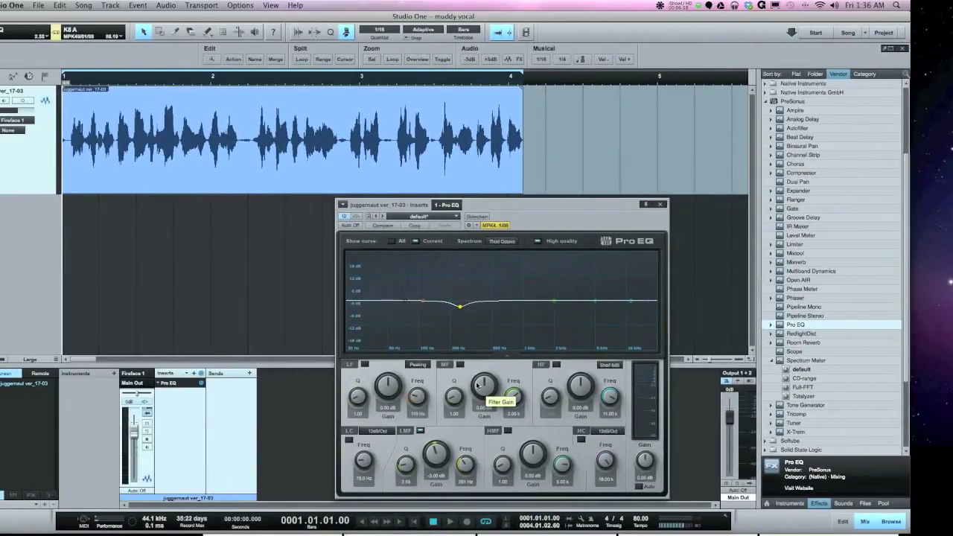
Step: Widen the LMF band's Q to 2.04 while auditioning the vocal before and after the change
key("space")
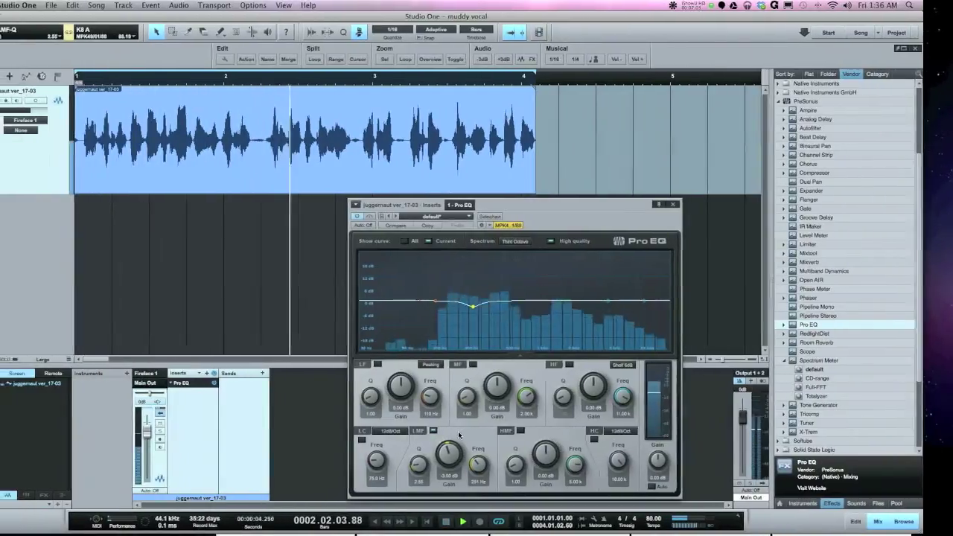
key("space")
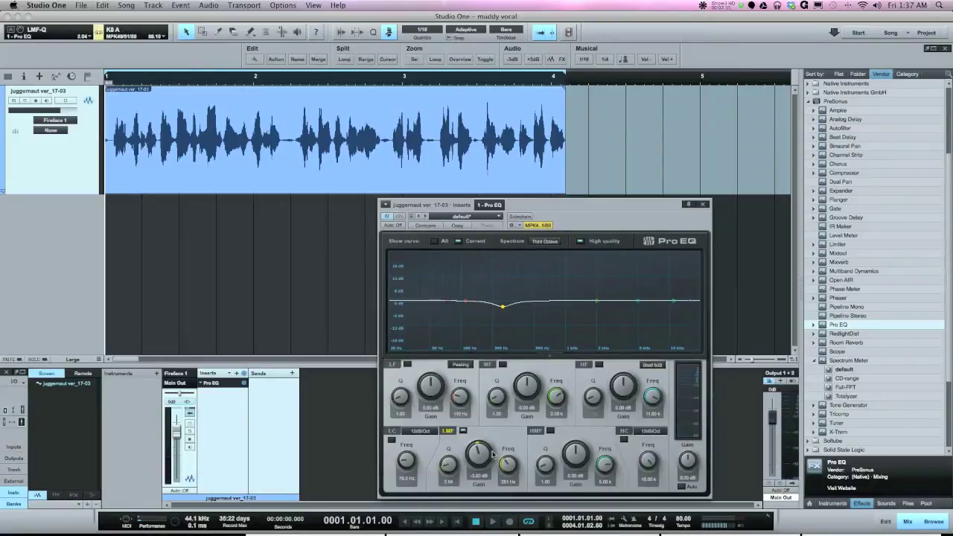
key("space")
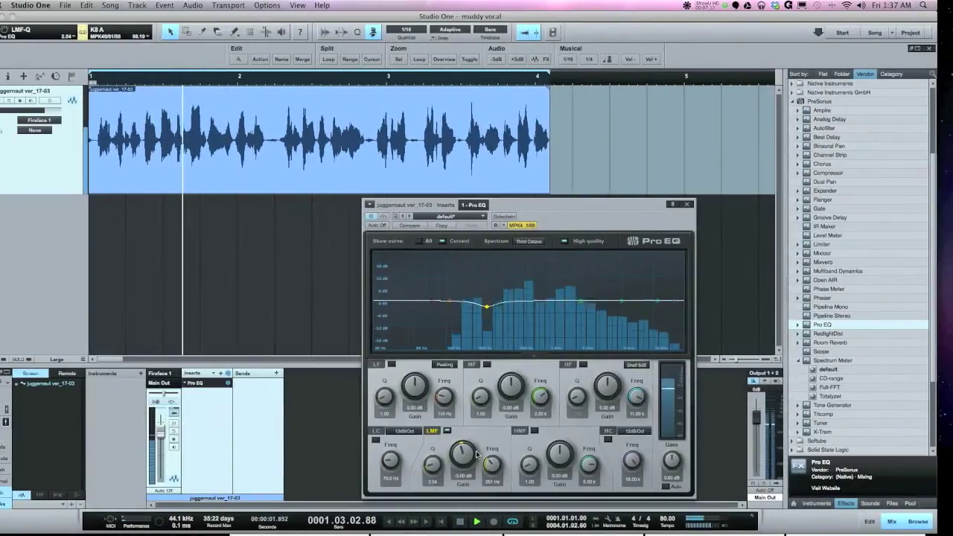
key("space")
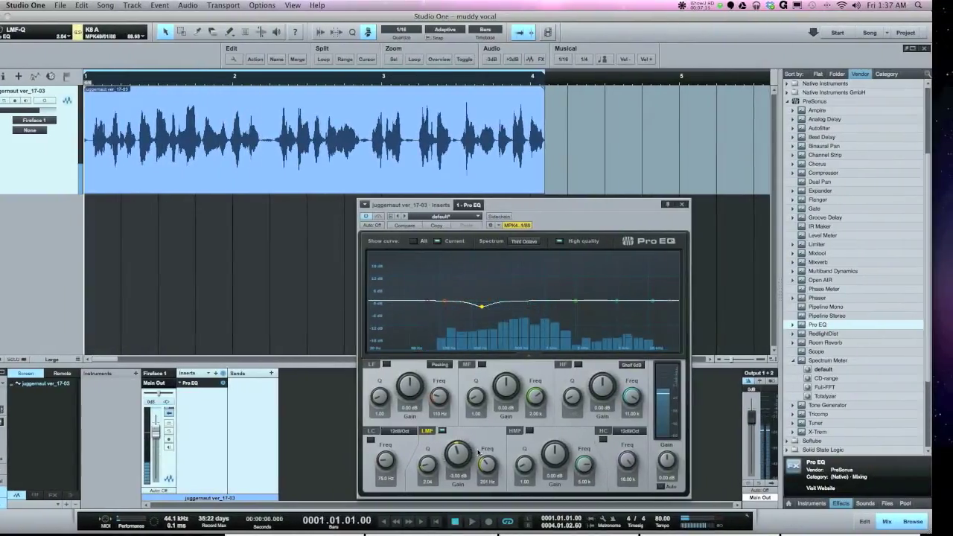
Step: Sweep the LMF frequency down to about 200 Hz and settle it at 234 Hz while the vocal plays
left_click_drag(479, 449, 486, 463)
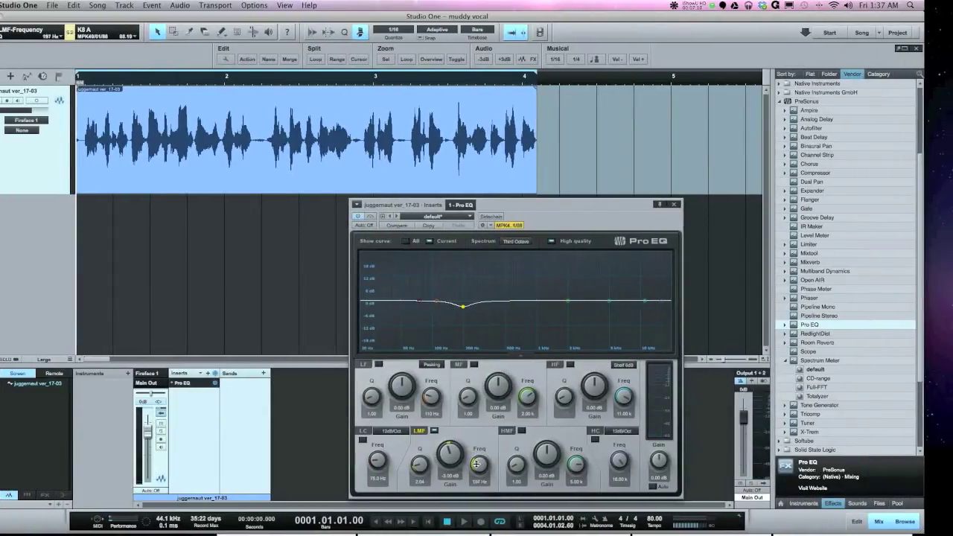
key("space")
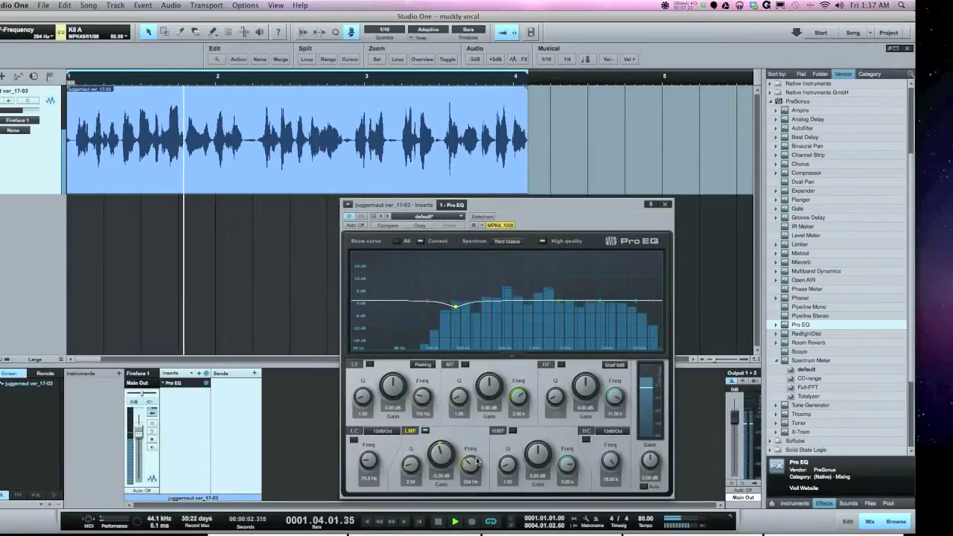
left_click_drag(477, 462, 477, 464)
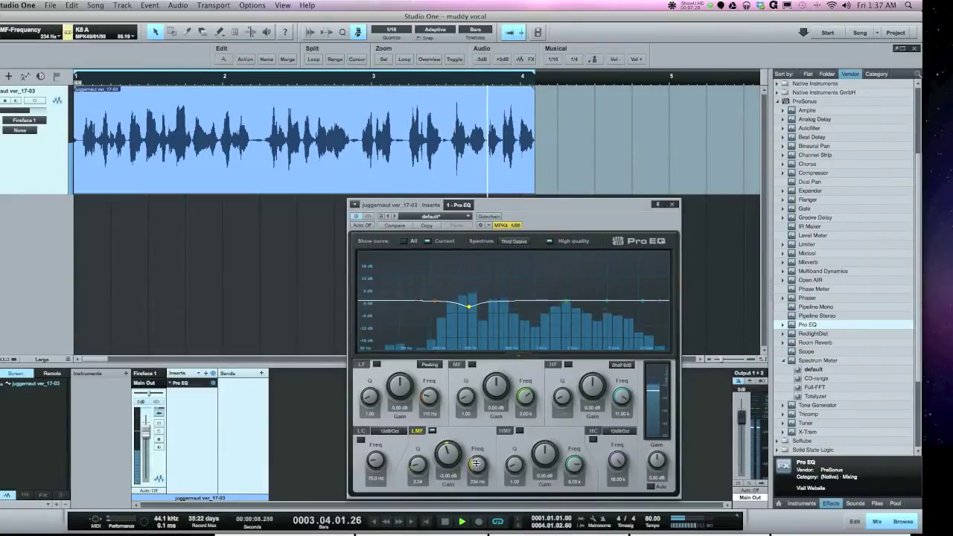
key("space")
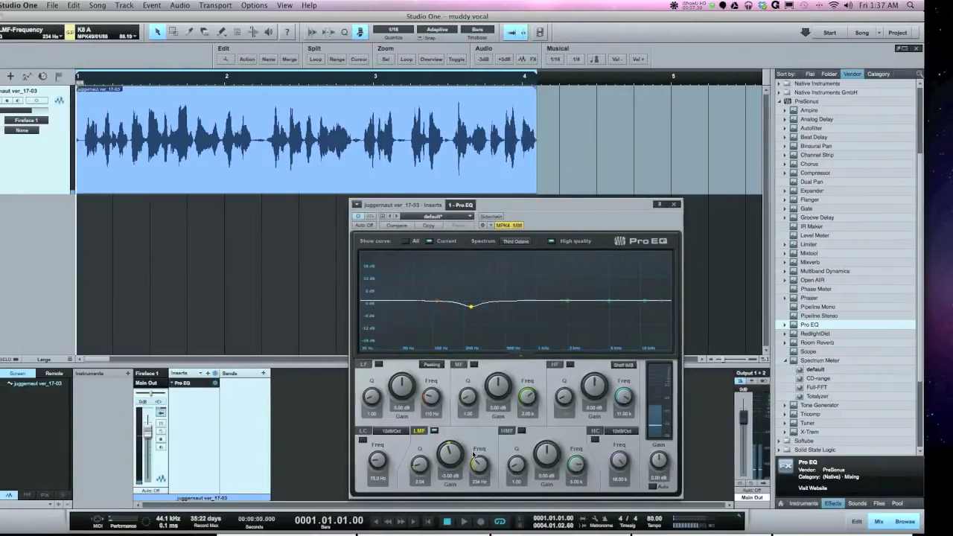
Step: Deepen the LMF cut to -4.20 dB, audition the vocal, and bypass the Pro EQ for comparison
left_click_drag(451, 454, 477, 452)
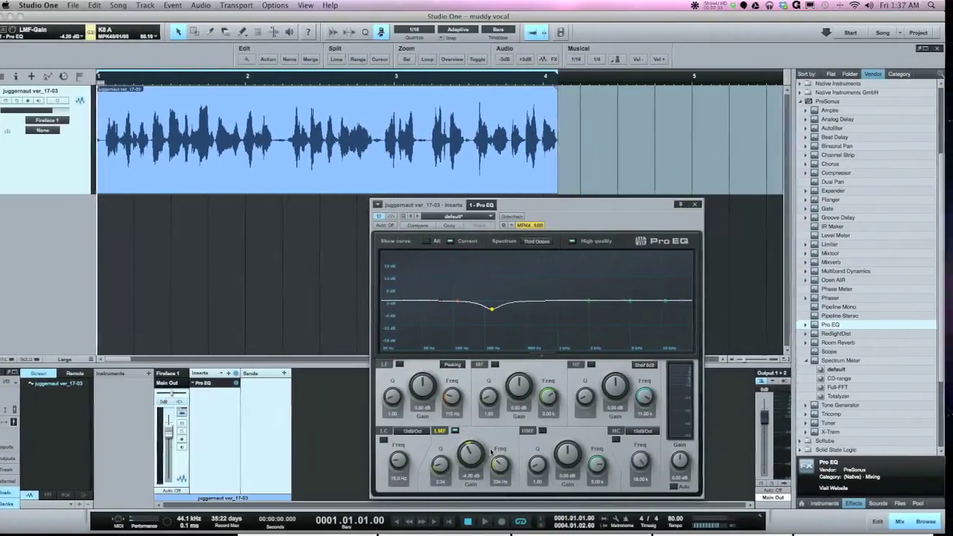
key("space")
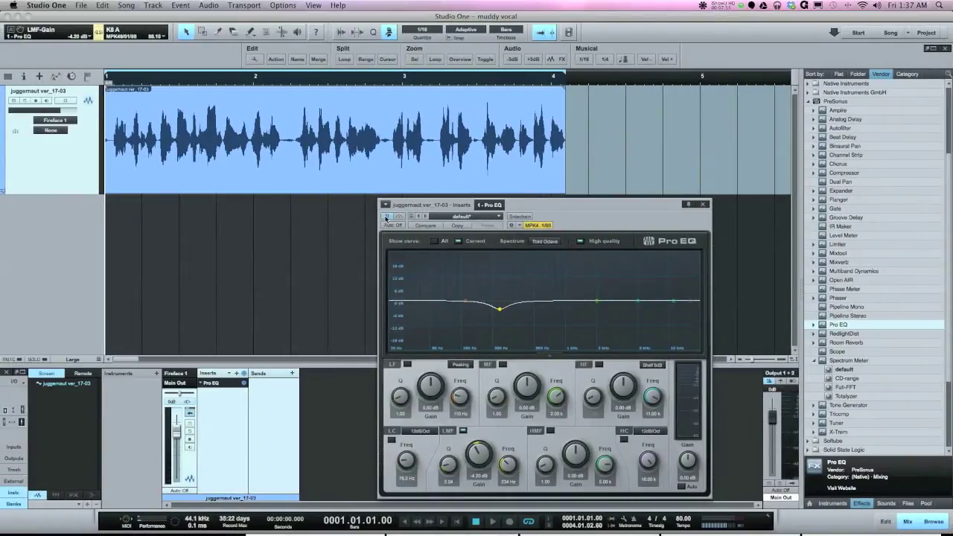
left_click(386, 217)
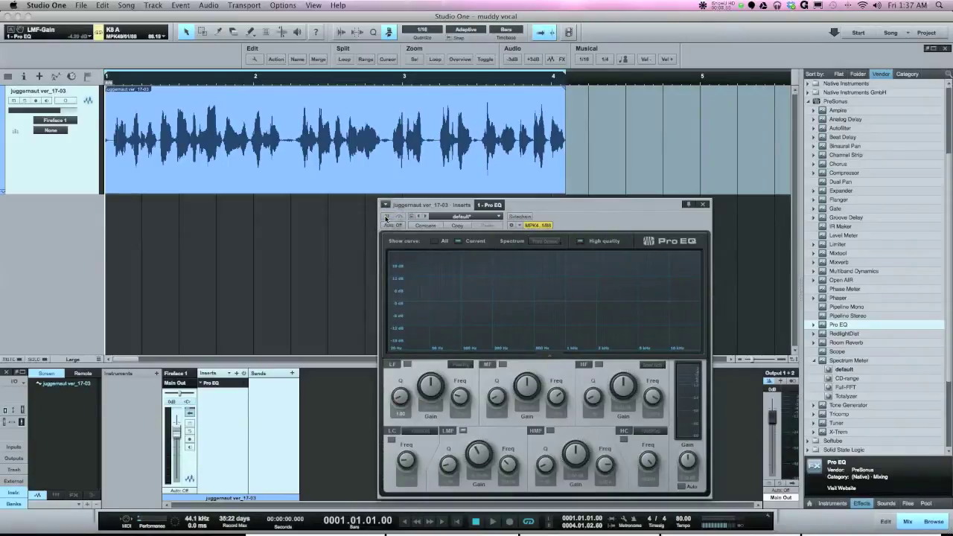
Step: Audition the vocal with the Pro EQ bypassed, and reactivate the plug-in
key("space")
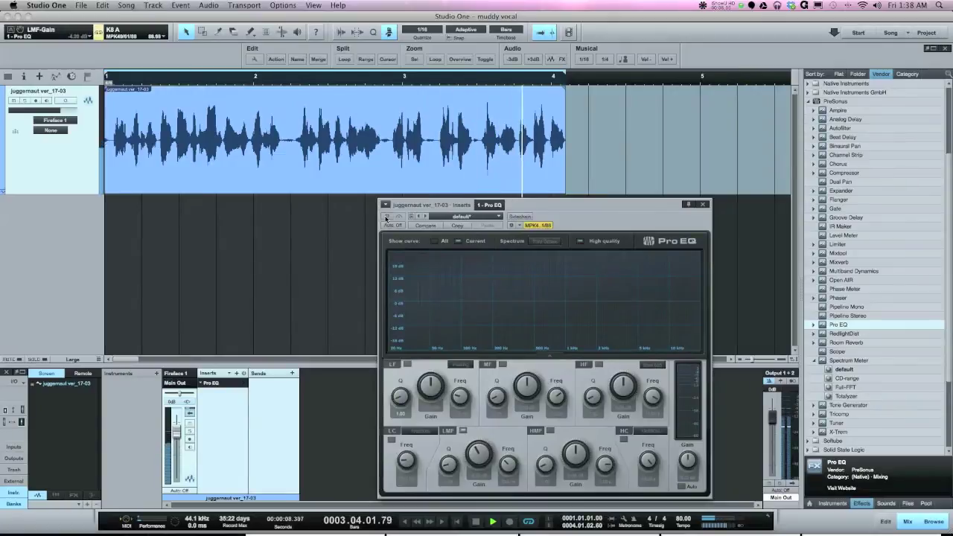
left_click(386, 216)
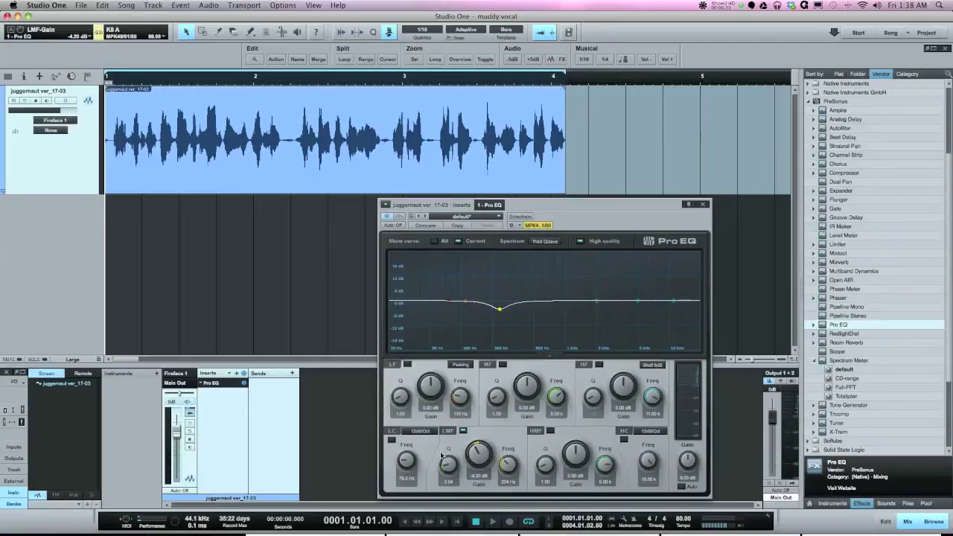
Step: Try a wider LMF Q, sweep the band's frequency up to 342 Hz, settle at about 278 Hz, and audition the vocal
scroll(447, 466, "down", 3)
scroll(447, 466, "down", 1)
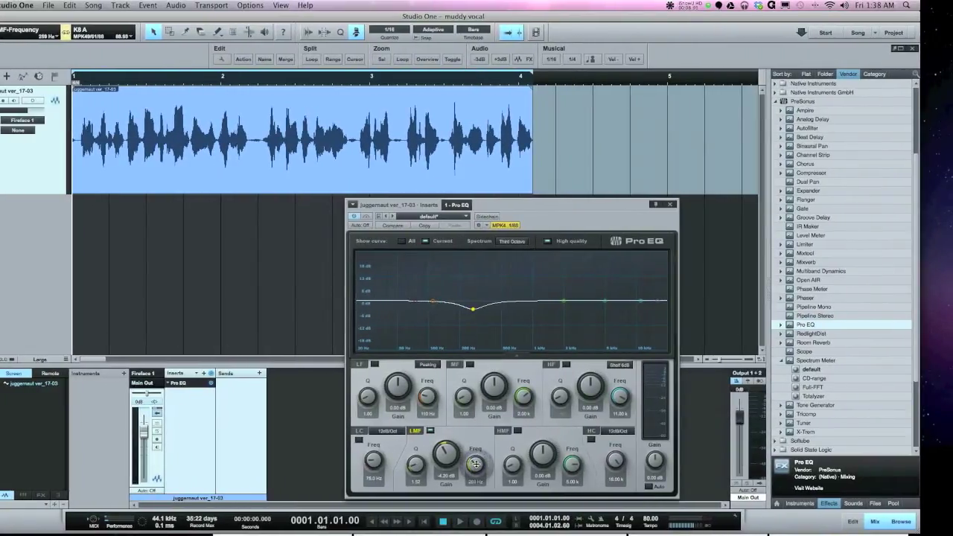
scroll(475, 463, "down", 2)
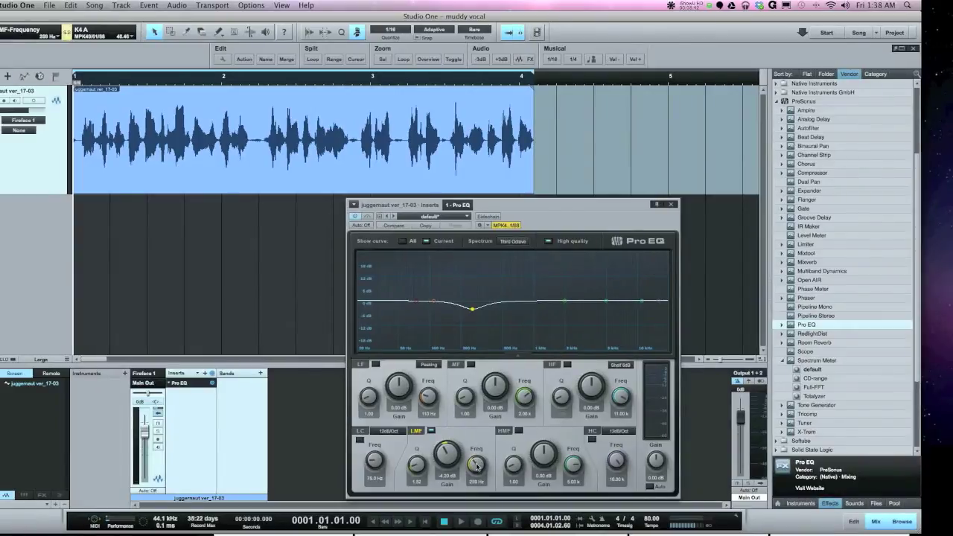
scroll(477, 463, "up", 5)
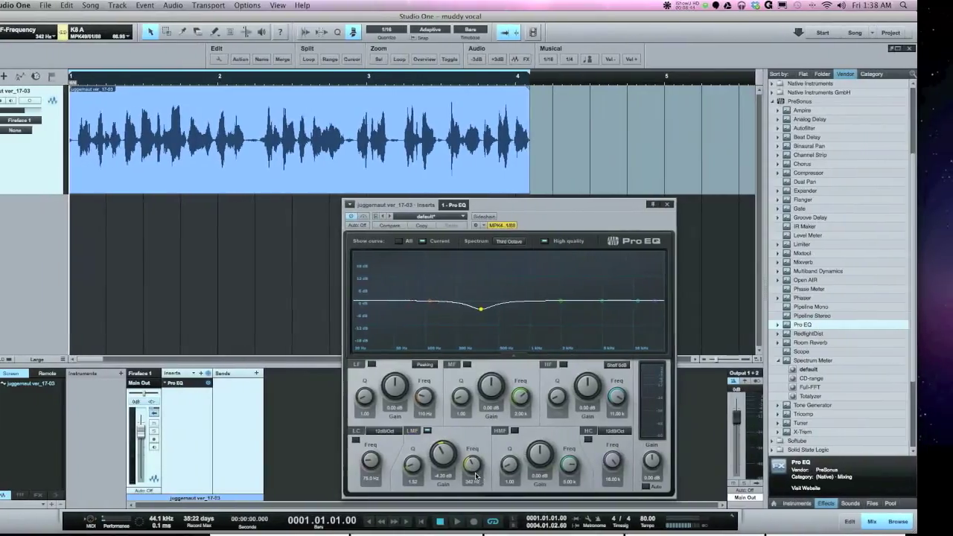
scroll(475, 469, "down", 5)
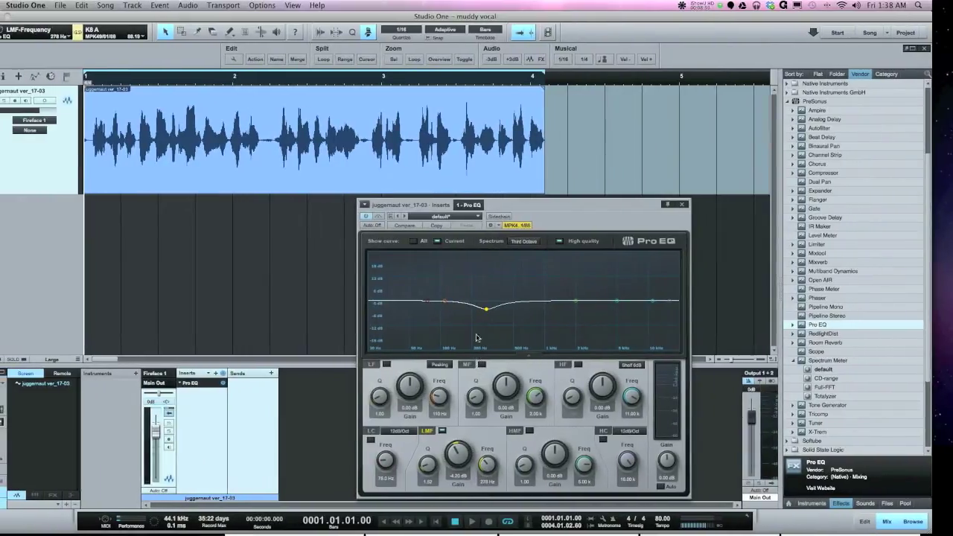
key("space")
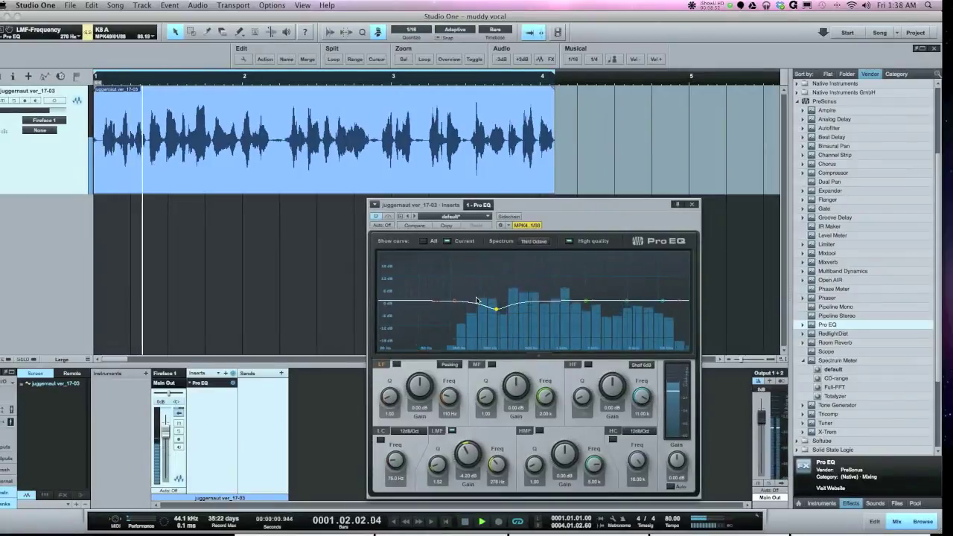
key("space")
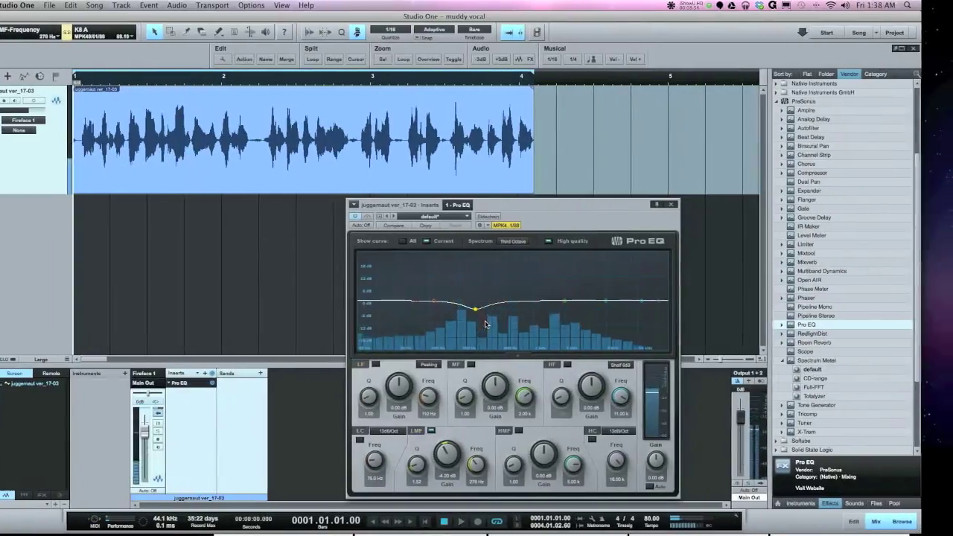
Step: Set the LMF frequency to 251 Hz and its Q to 2.04 while auditioning the vocal
left_click_drag(476, 462, 473, 467)
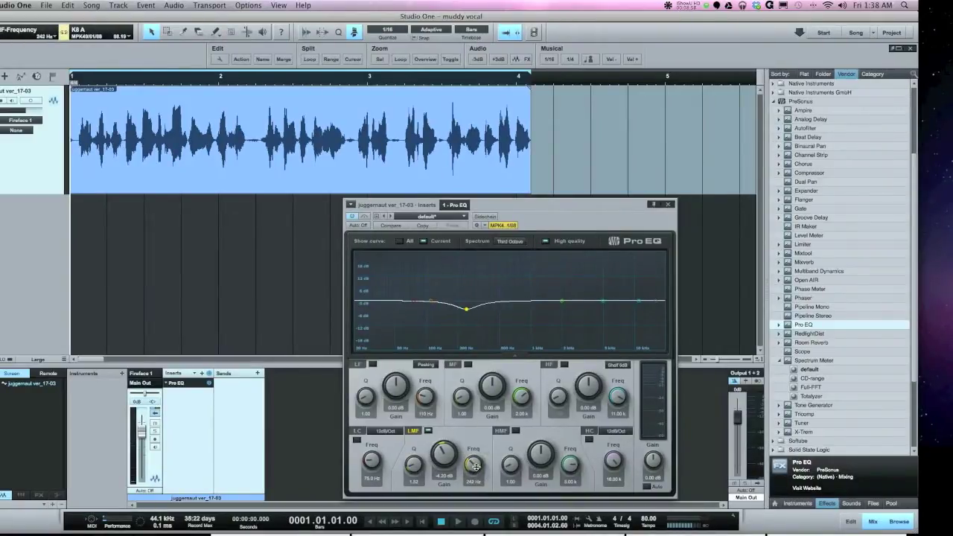
key("space")
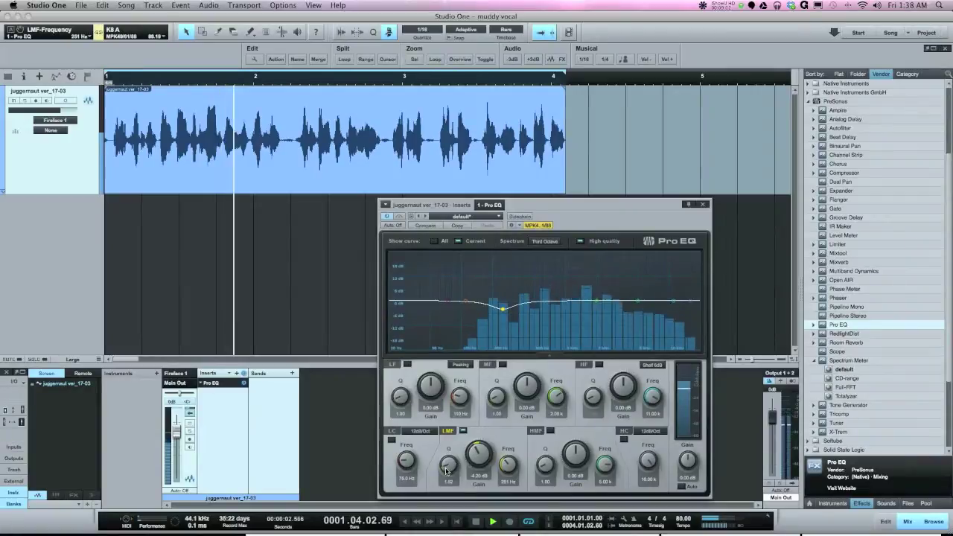
left_click(447, 469, "alt")
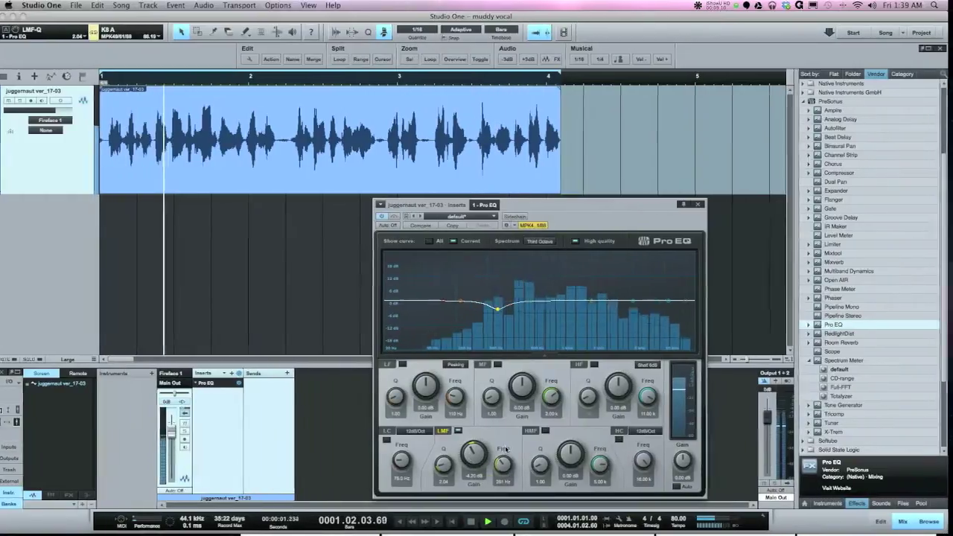
key("space")
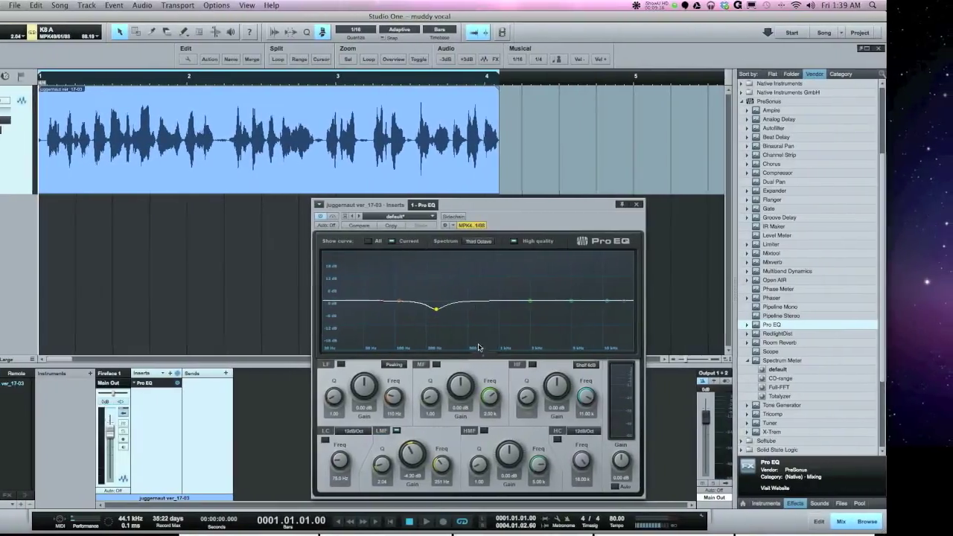
Step: Activate the MF band at about 502 Hz, narrow its Q, and cut its gain to -2.40 dB
left_click(438, 365)
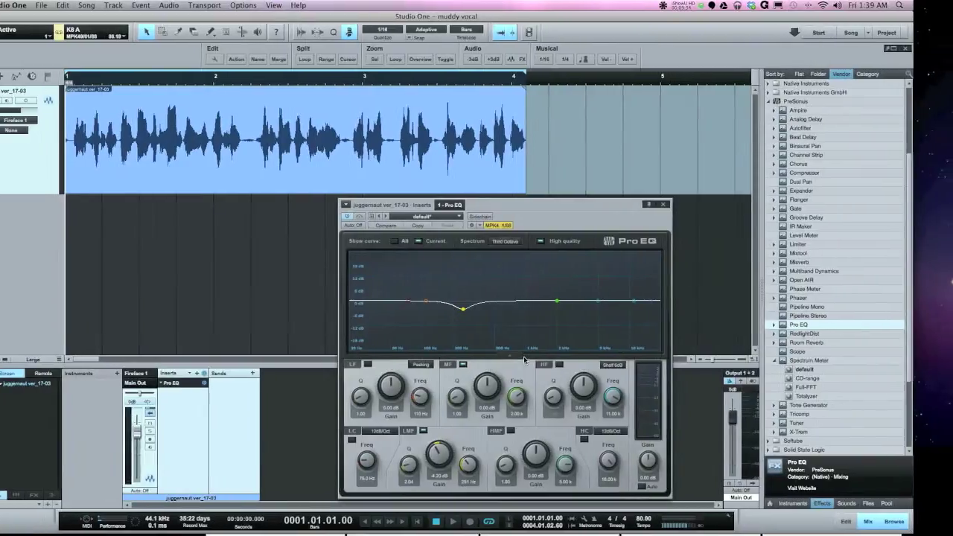
left_click_drag(528, 397, 526, 412)
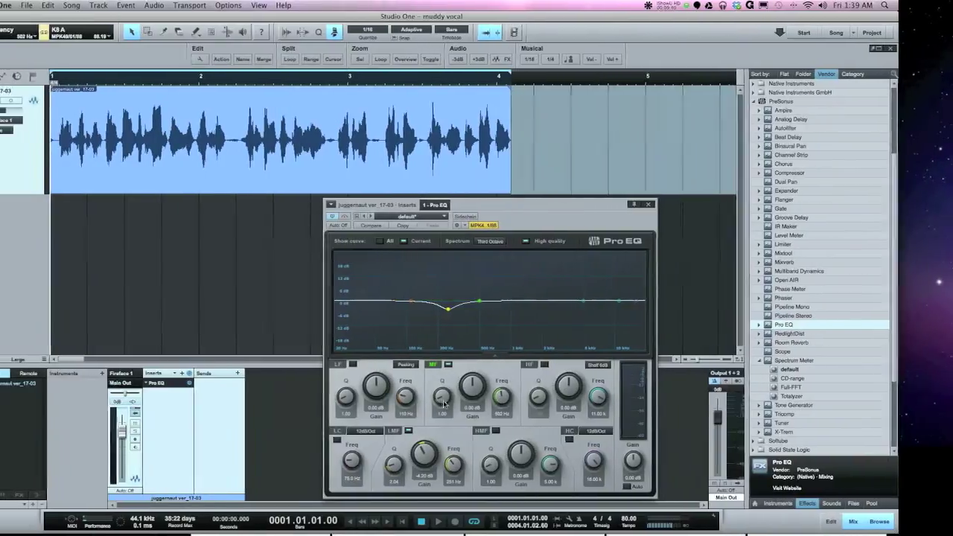
left_click_drag(416, 397, 503, 388)
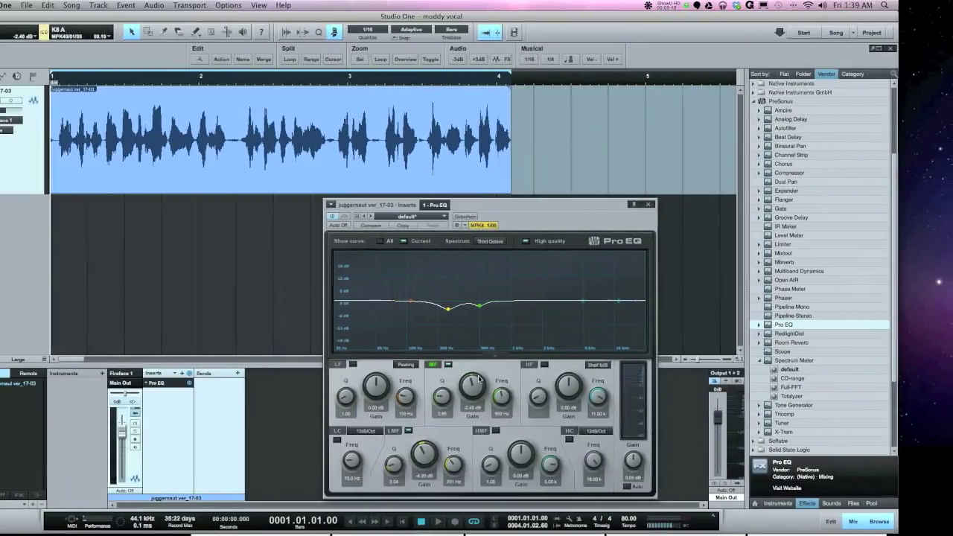
Step: Deepen the MF cut to -3.12 dB and tune its frequency to about 686 Hz while the vocal plays
key("space")
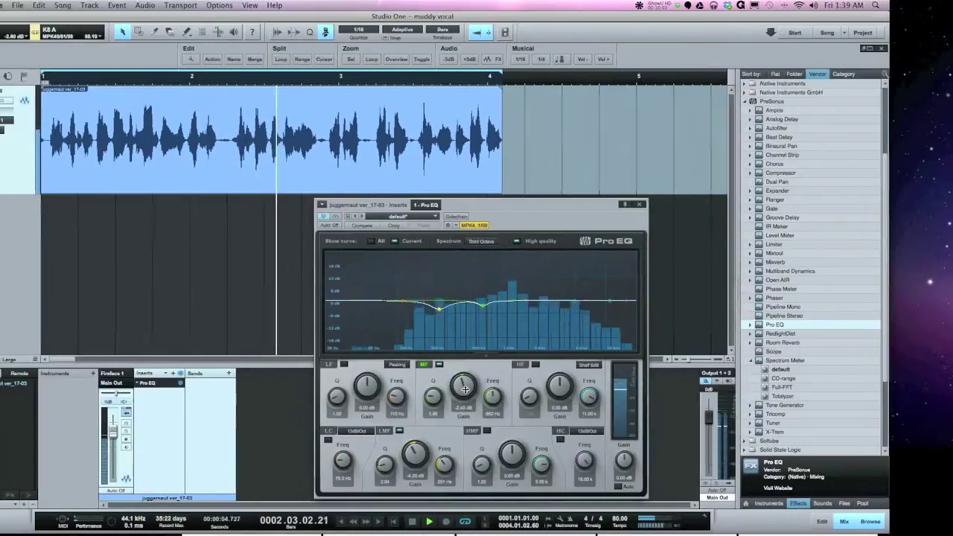
left_click_drag(465, 388, 490, 396)
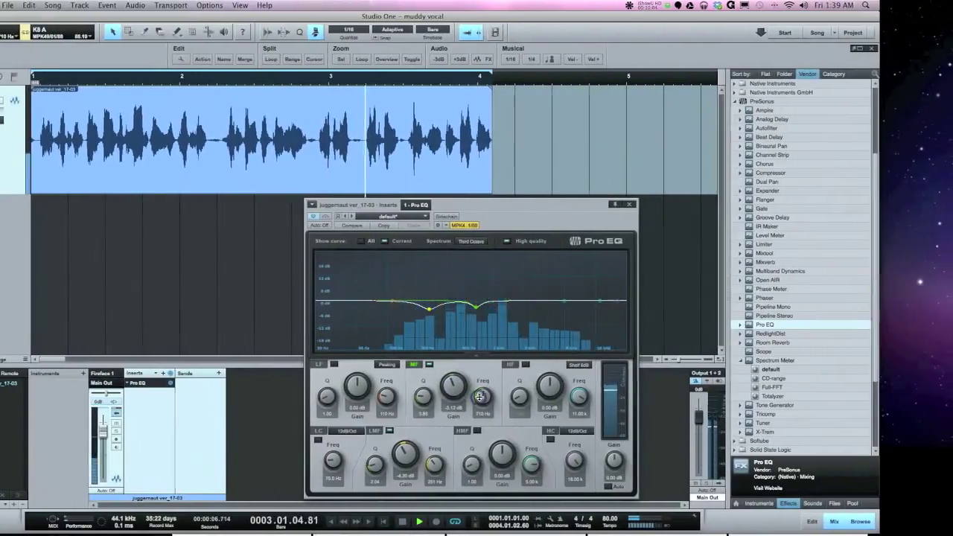
left_click_drag(478, 397, 477, 400)
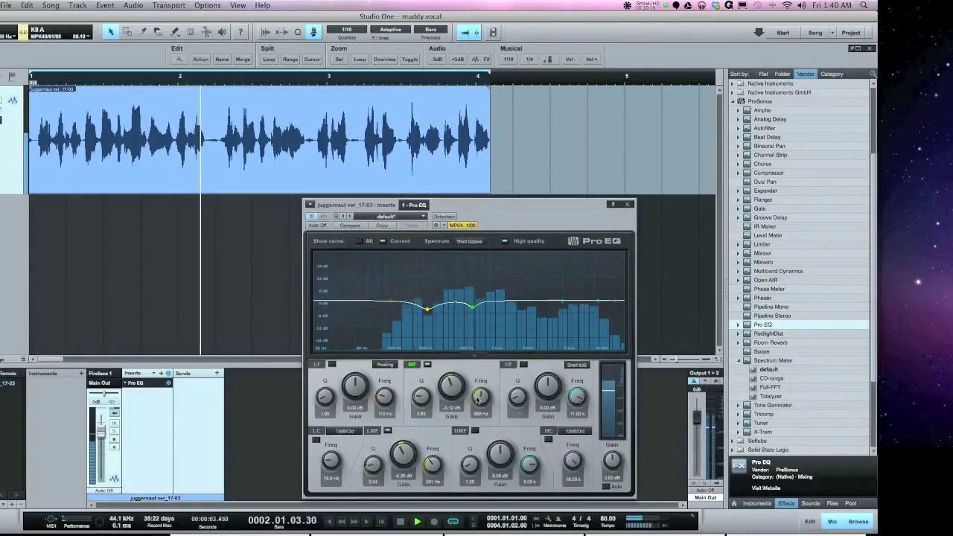
key("space")
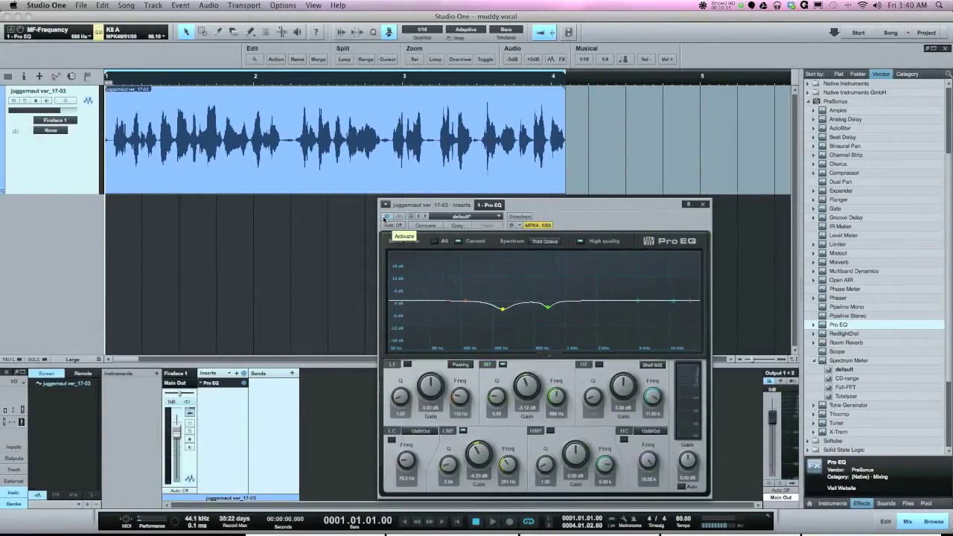
Step: Compare the vocal with the Pro EQ bypassed and active during playback
left_click(386, 217)
key("space")
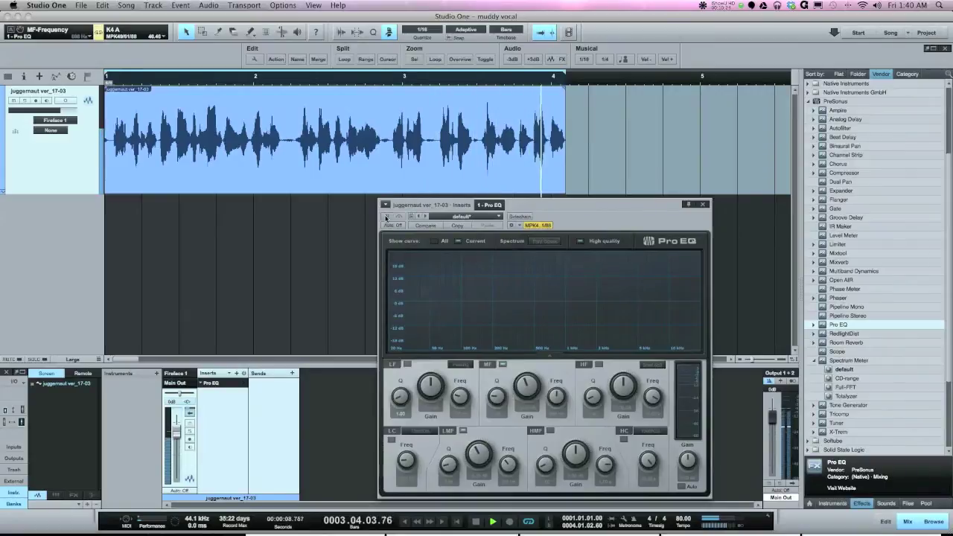
left_click(386, 216)
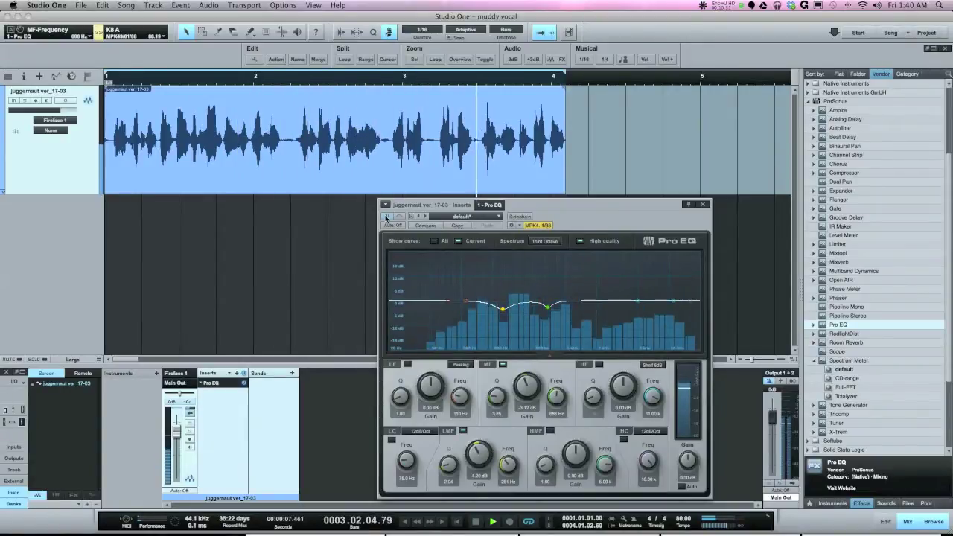
key("space")
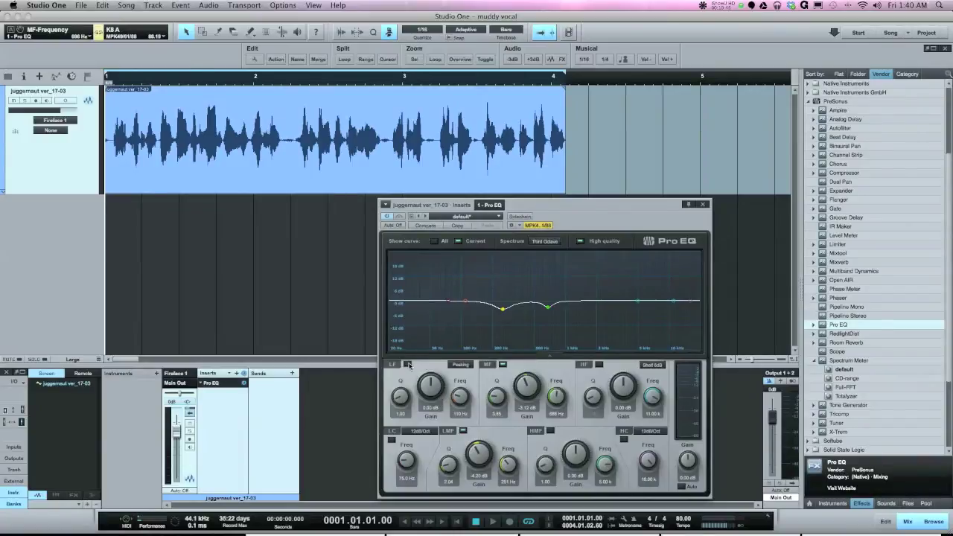
Step: Switch the LF band to Shelf 12dB, raise its Q to about 11, and activate the band
left_click(461, 366)
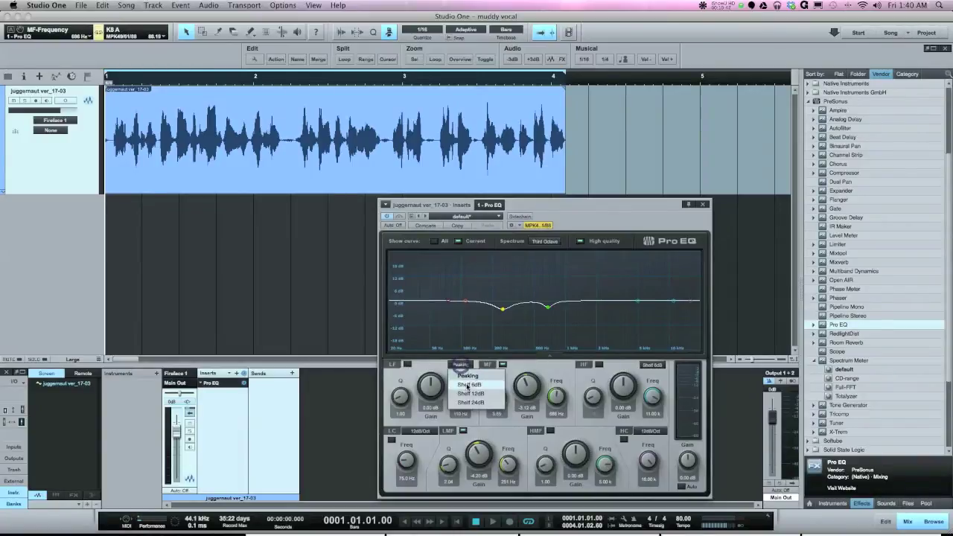
left_click(467, 388)
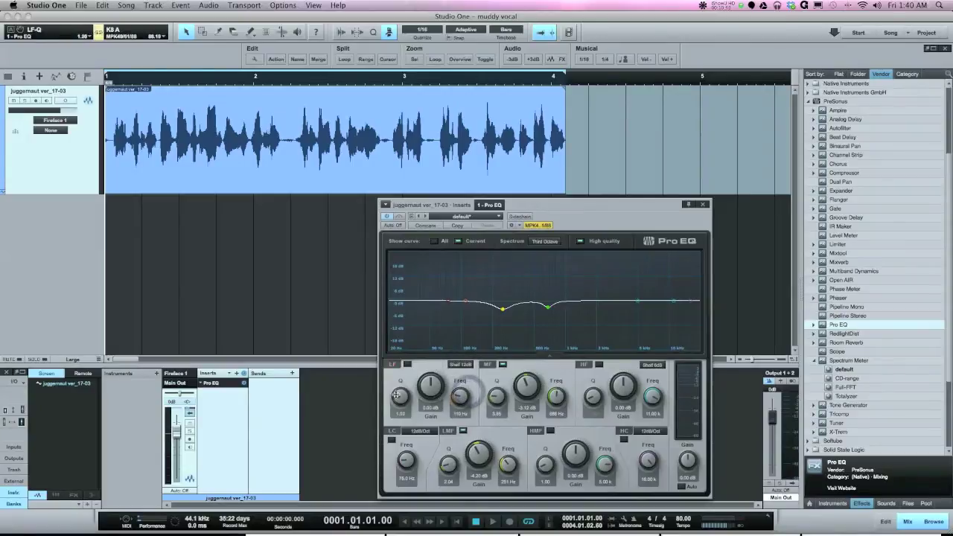
left_click_drag(400, 394, 401, 363)
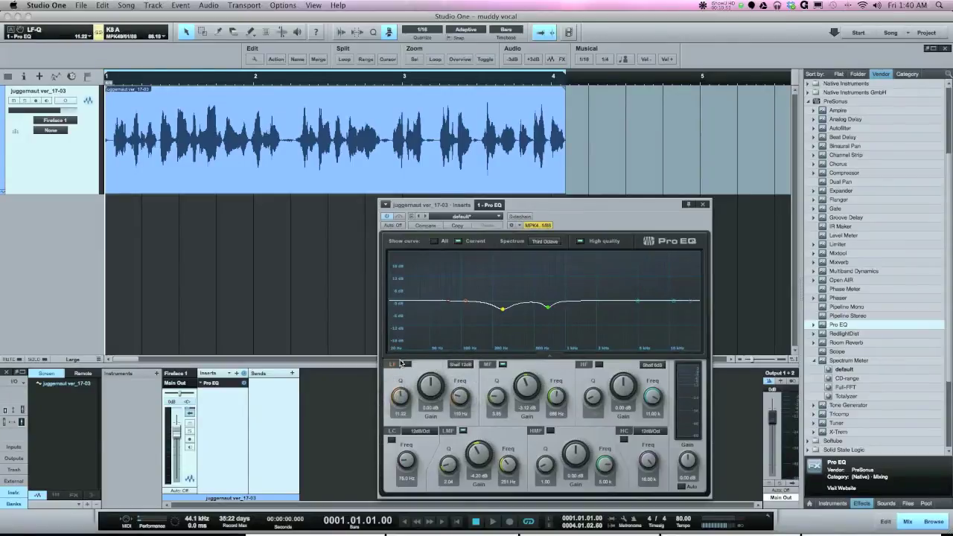
left_click(407, 364)
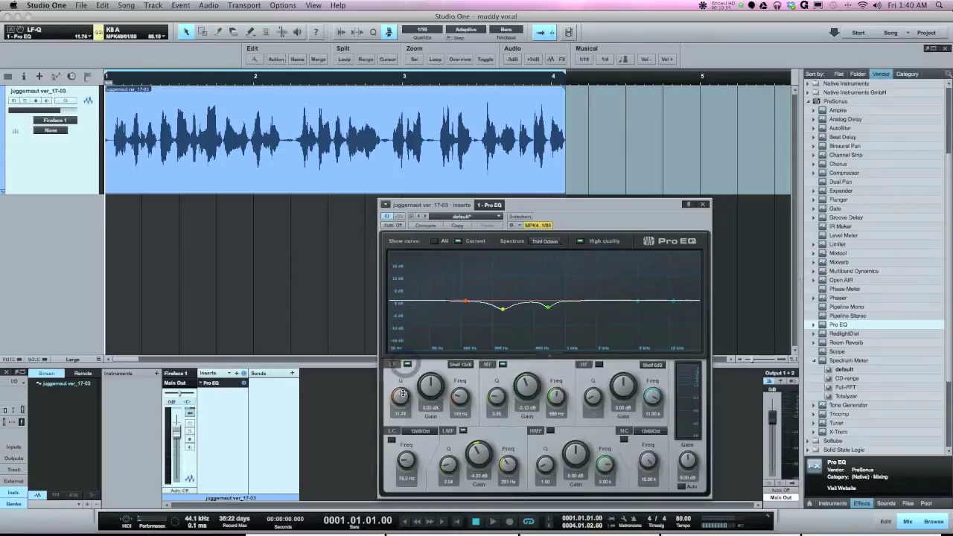
Step: Boost the LF shelf's gain to 1.44 dB
left_click_drag(428, 389, 428, 387)
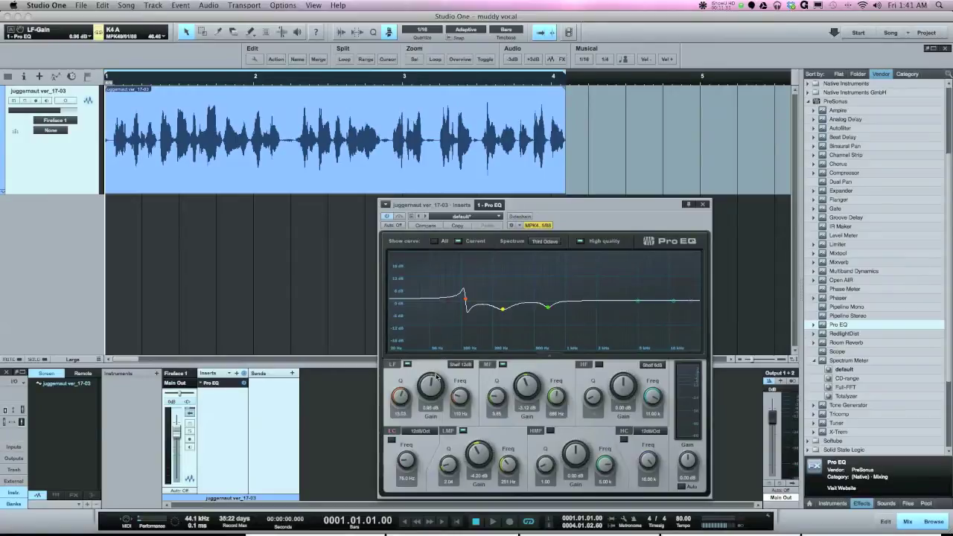
left_click_drag(432, 386, 431, 386)
mouse_move(419, 395)
left_mouse_down()
mouse_move(400, 407)
mouse_move(429, 384)
left_mouse_up()
left_click_drag(429, 382, 430, 382)
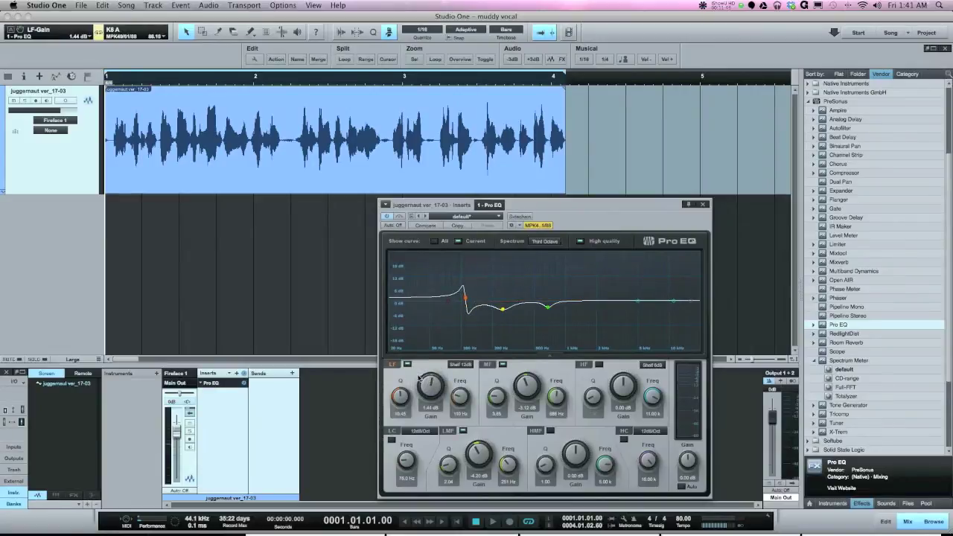
Step: Reduce the LF shelf's Q to about 6.18 and lower its frequency to about 89 Hz
left_click_drag(398, 396, 398, 412)
key("space")
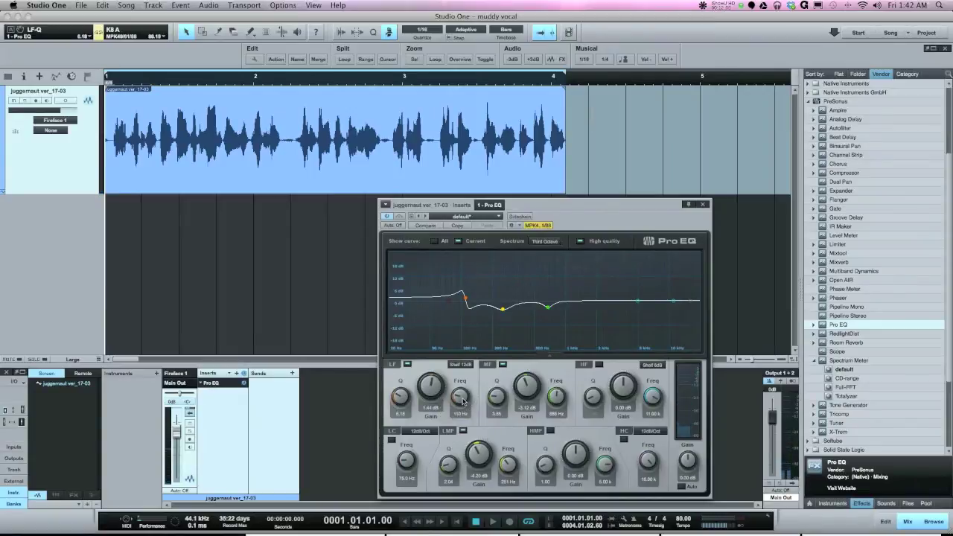
left_click(458, 400)
left_click_drag(459, 397, 459, 400)
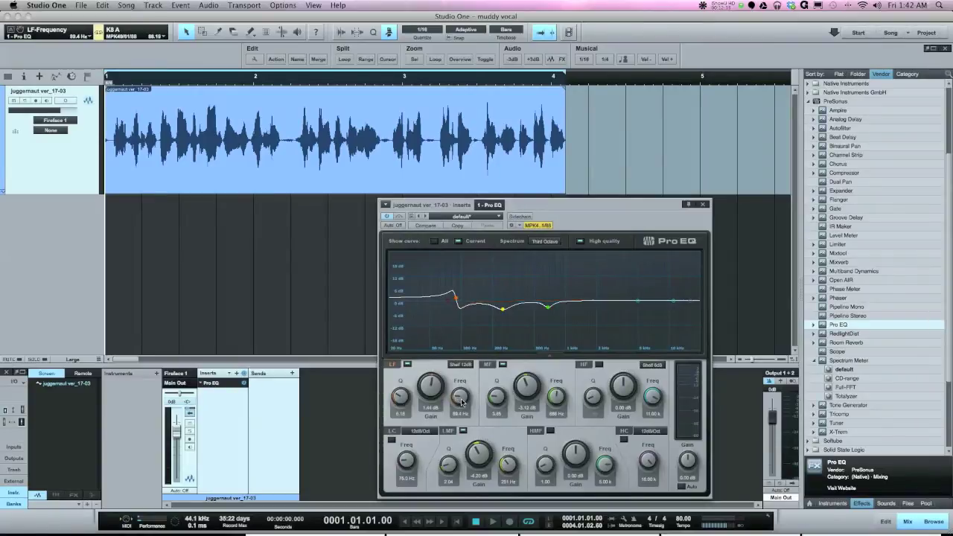
Step: Compare the vocal with the LF band off and on during playback
key("space")
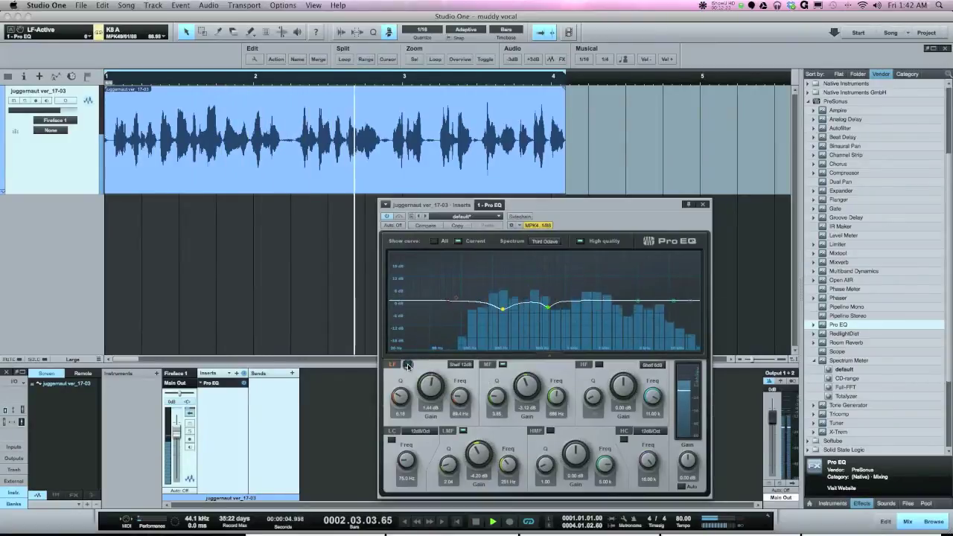
left_click(407, 365)
left_click(407, 365)
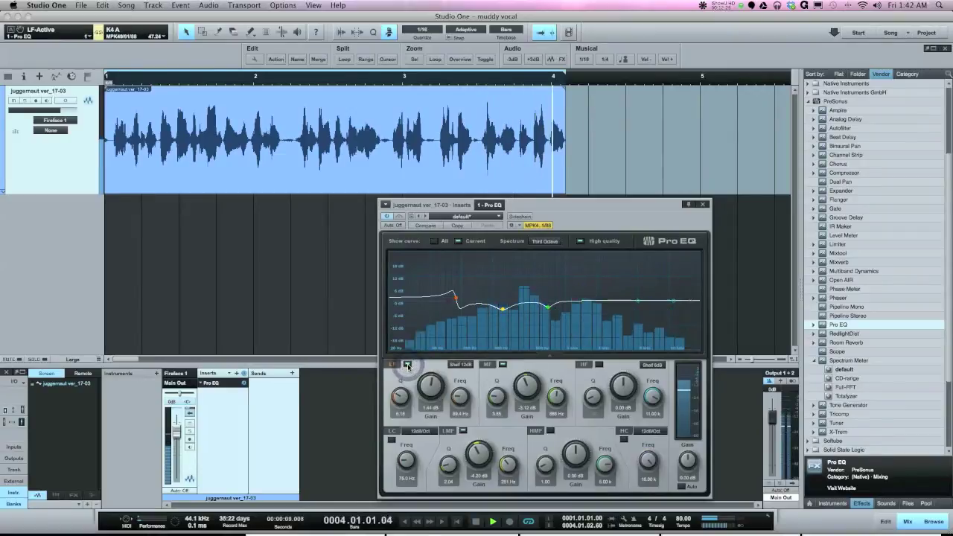
key("space")
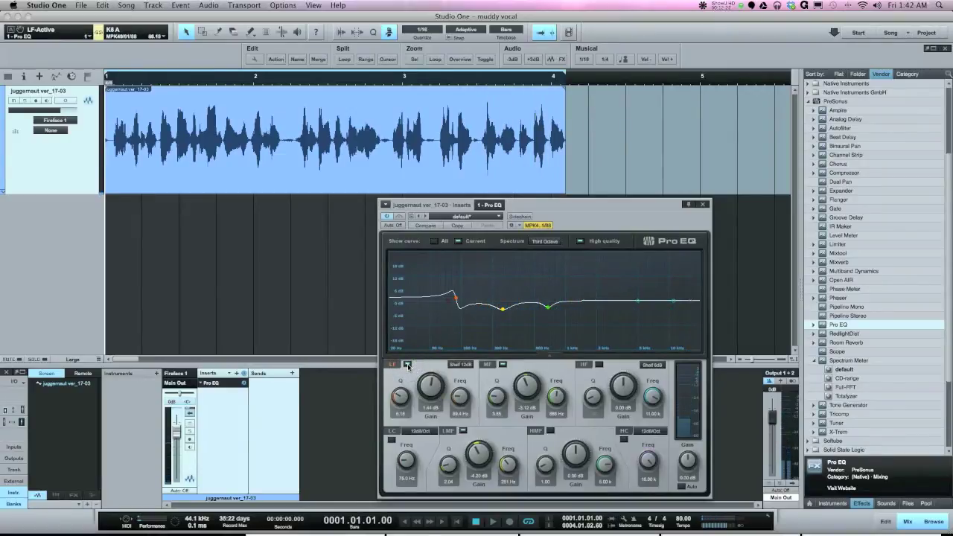
Step: Leave the LF band deactivated and audition the vocal with only the LMF and MF cuts
left_click(407, 364)
left_click(407, 365)
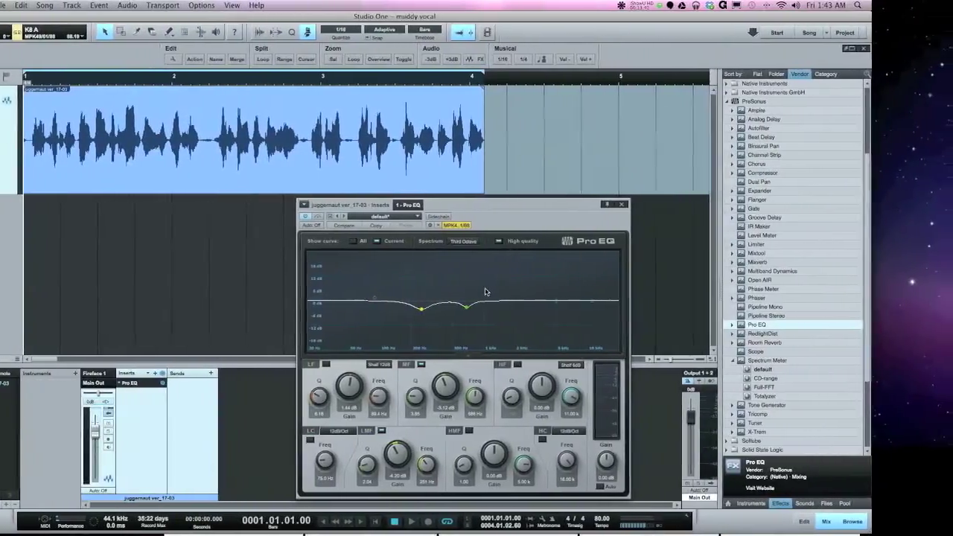
key("space")
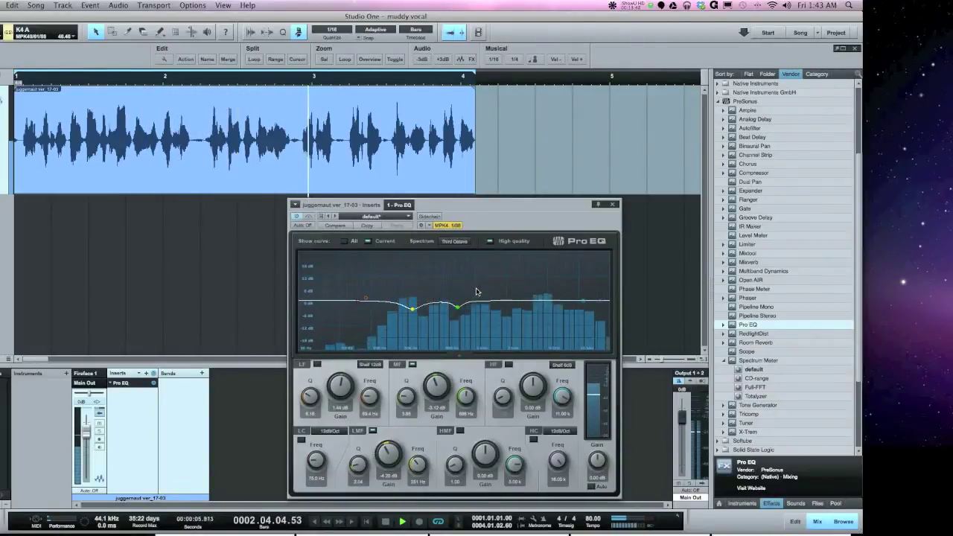
Step: Stop playback and activate the HF band as a 12 dB shelf boosted 2.16 dB at about 10.27 kHz
key("space")
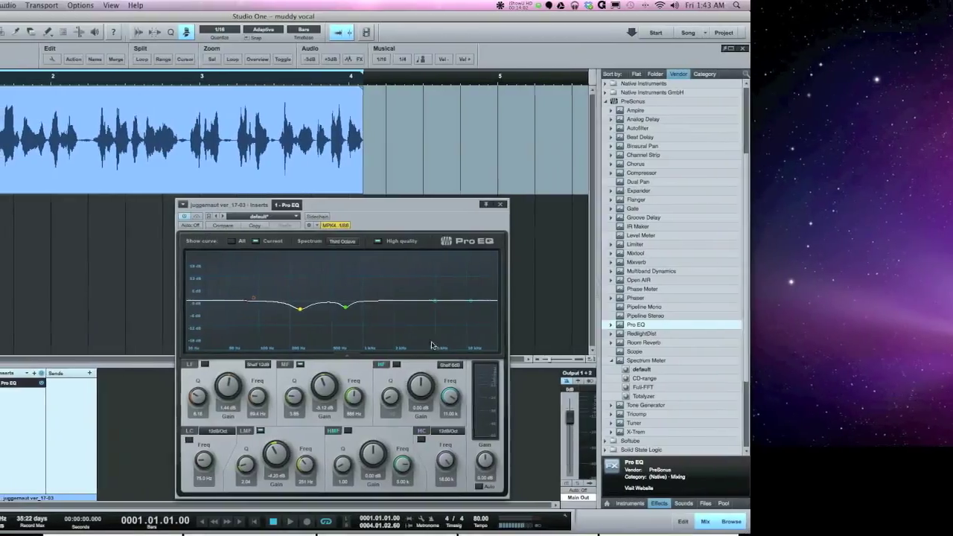
left_click(433, 364)
left_click(528, 365)
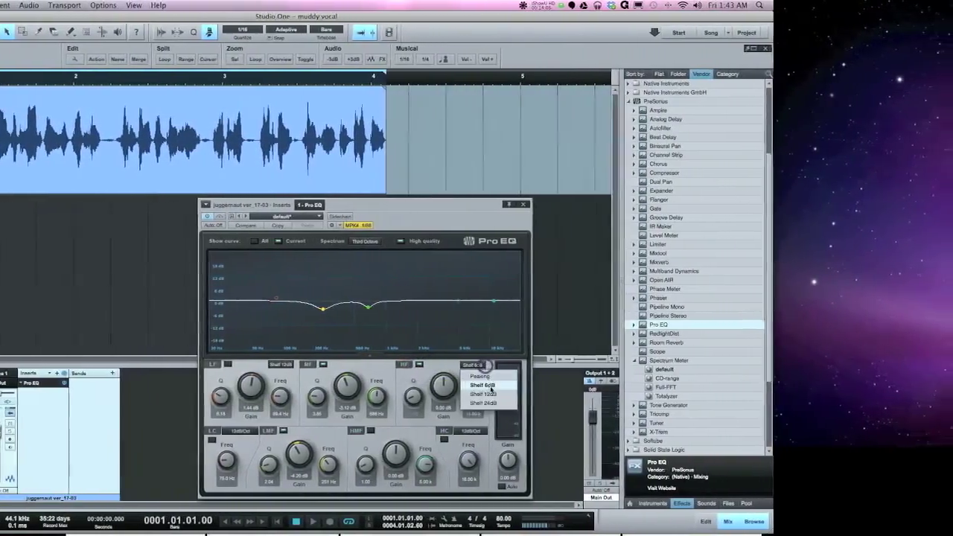
left_click(473, 385)
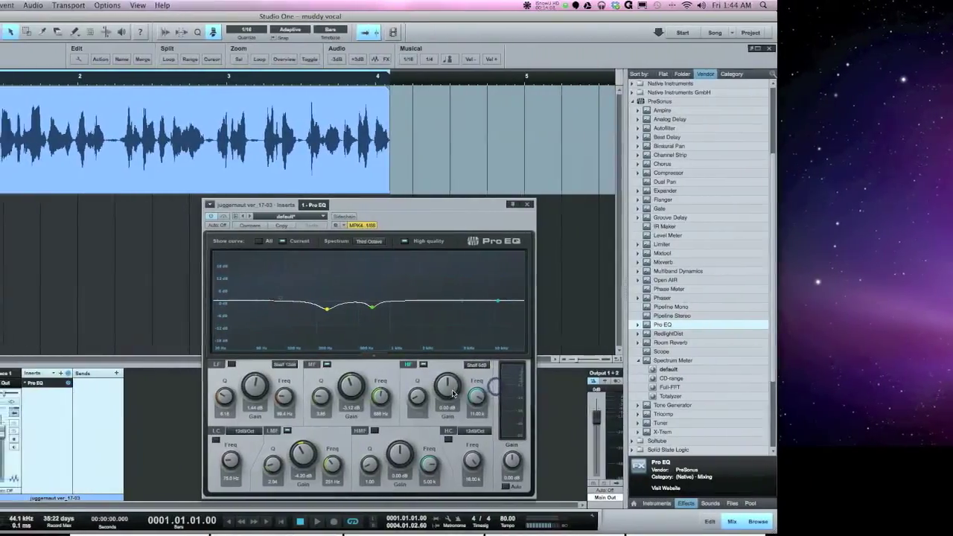
mouse_move(467, 388)
left_mouse_down()
mouse_move(467, 372)
mouse_move(484, 396)
mouse_move(454, 387)
mouse_move(472, 400)
left_mouse_up()
left_click(491, 365)
left_click(485, 393)
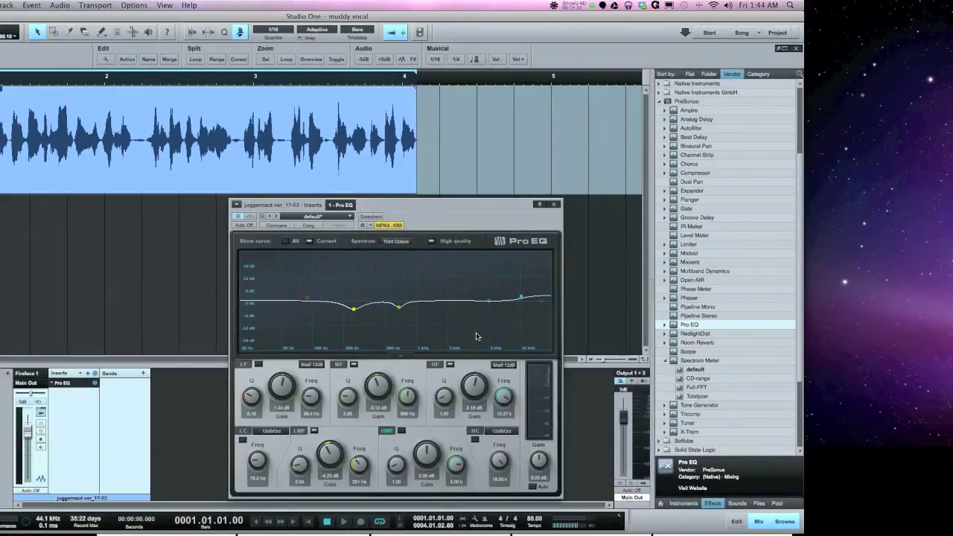
Step: Audition the vocal with the HF shelf boost added to the LMF and MF cuts
key("space")
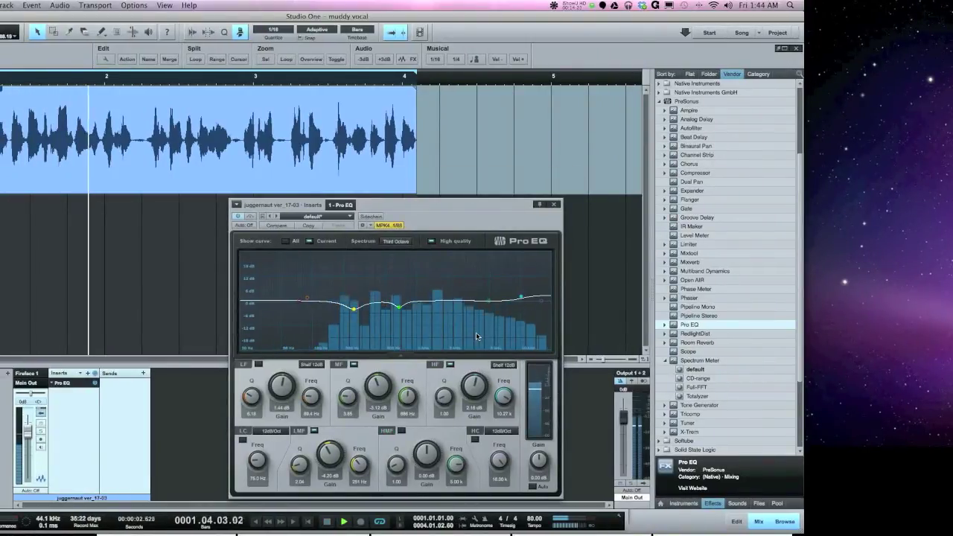
key("space")
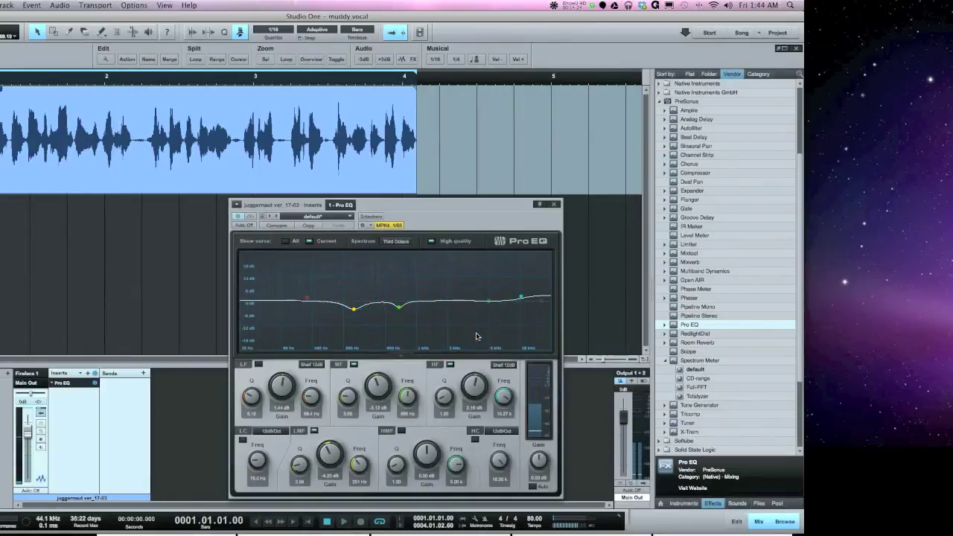
left_click_drag(424, 207, 408, 204)
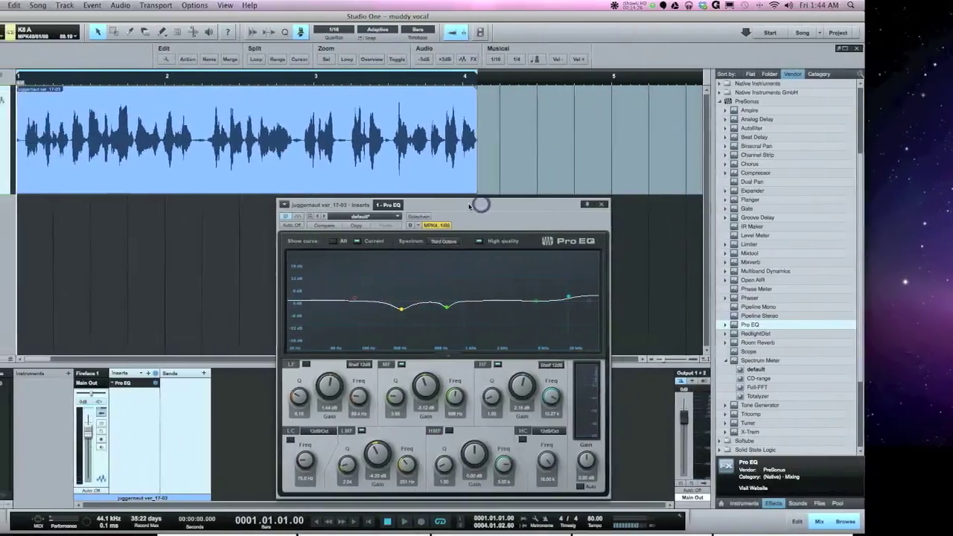
key("space")
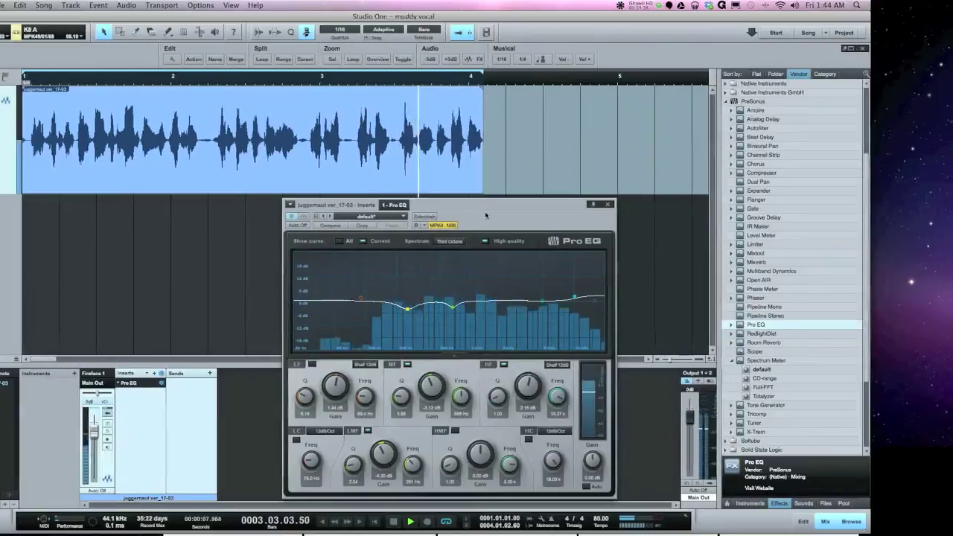
key("space")
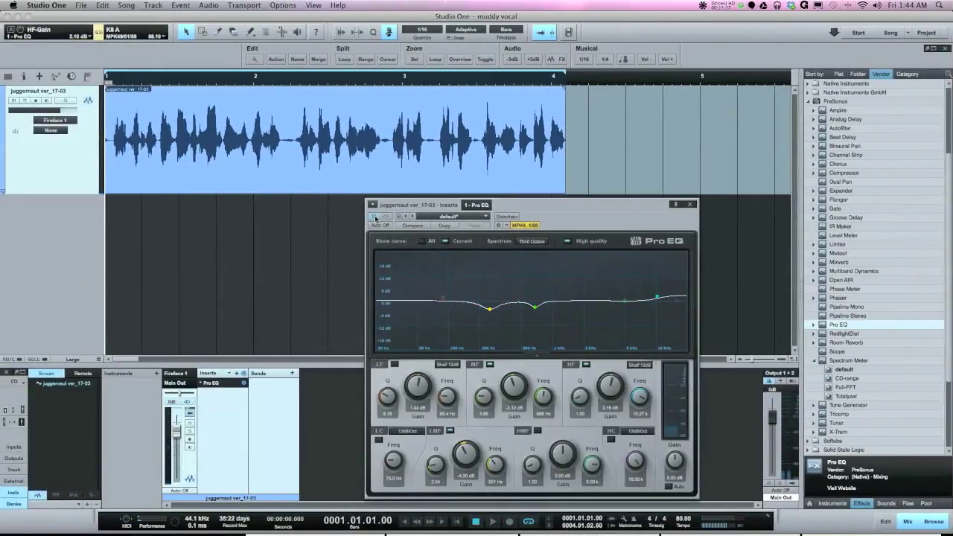
Step: Bypass the Pro EQ and play the unprocessed vocal for comparison
left_click(375, 217)
key("space")
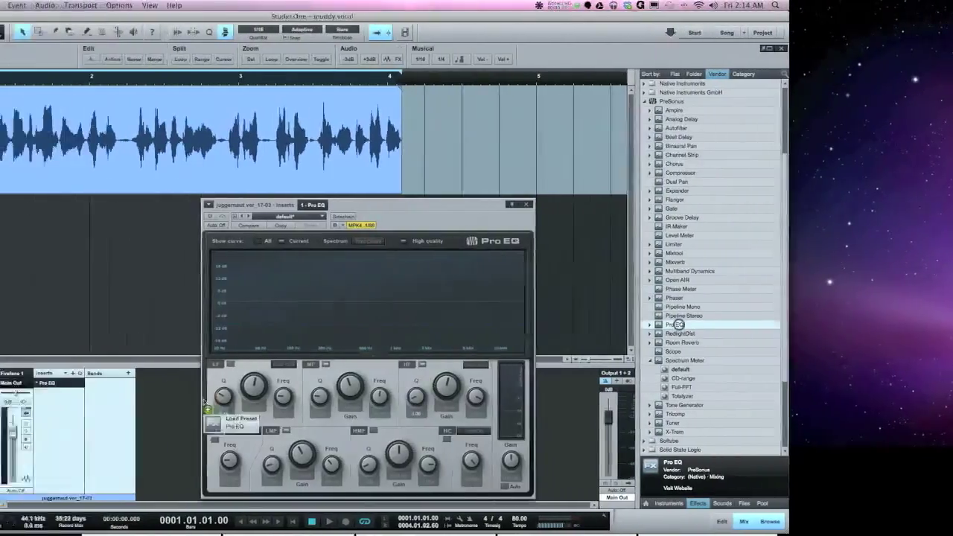
Step: Insert a second Pro EQ after the first on the vocal channel and load its "for muddy vocals" preset
left_click_drag(839, 324, 230, 402)
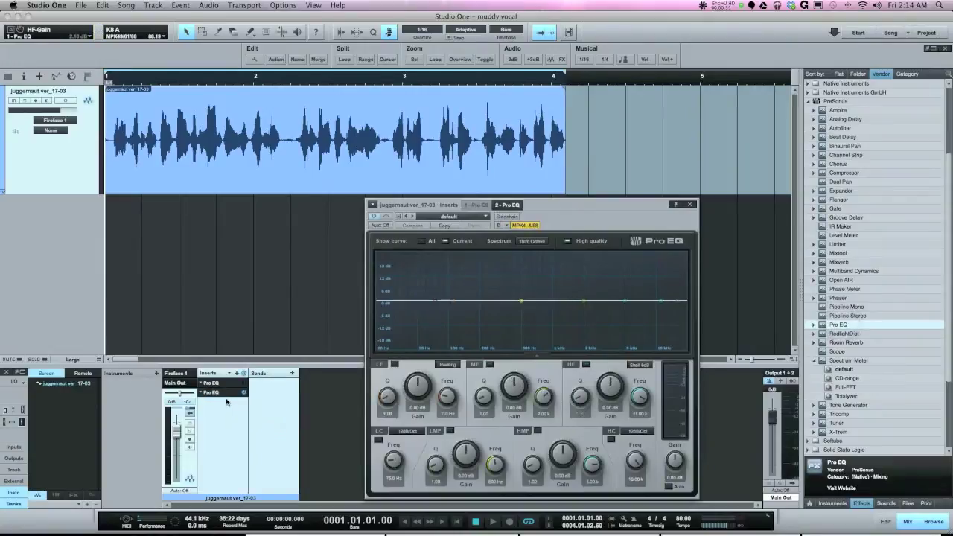
left_click(487, 217)
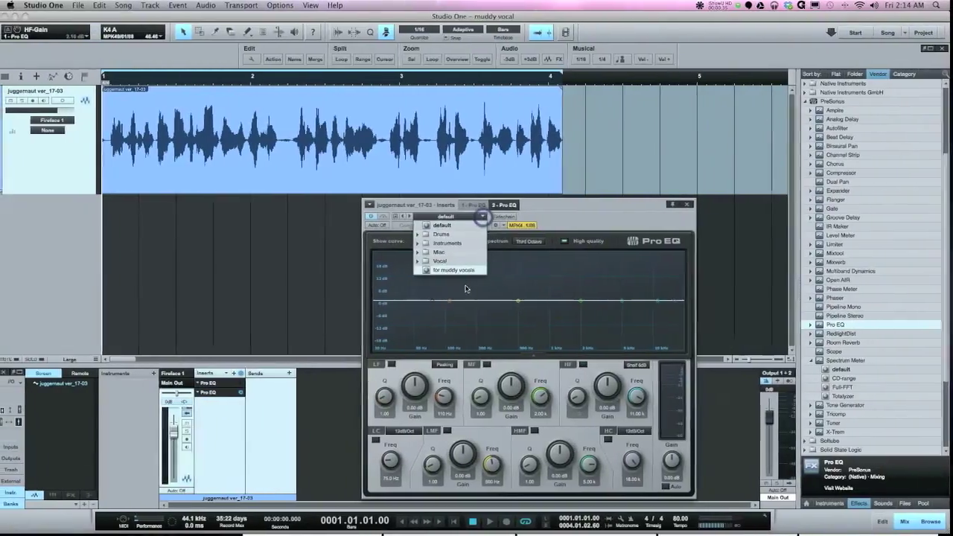
left_click(463, 271)
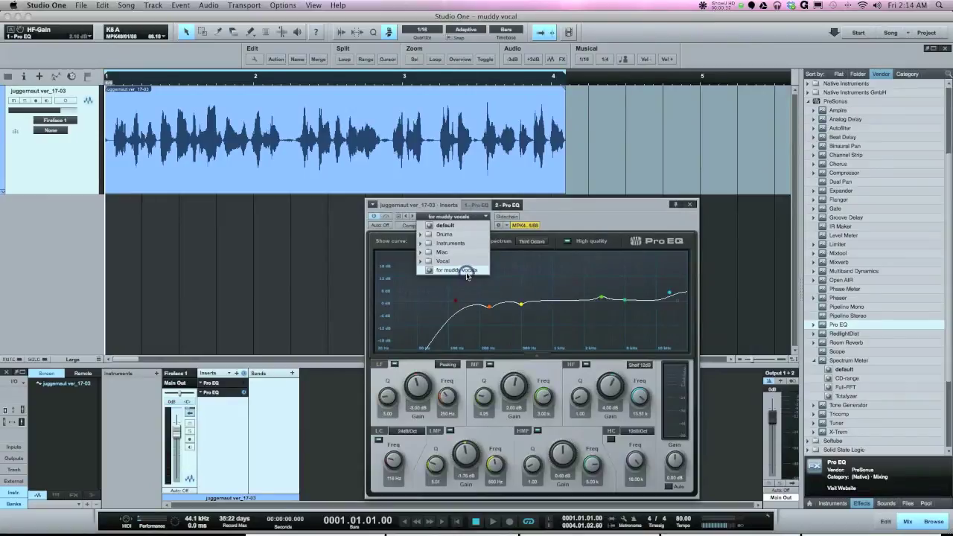